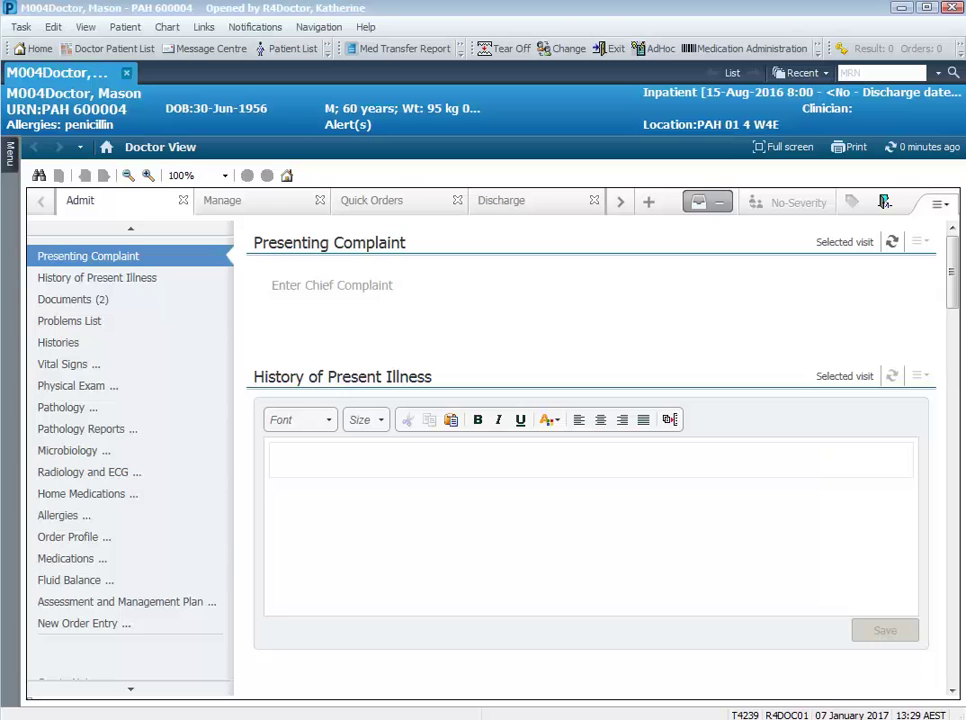
# - Go through Order Profile to the Orders page listing active Cognition, VTE and Waterlow orders
pyautogui.click(10, 152)
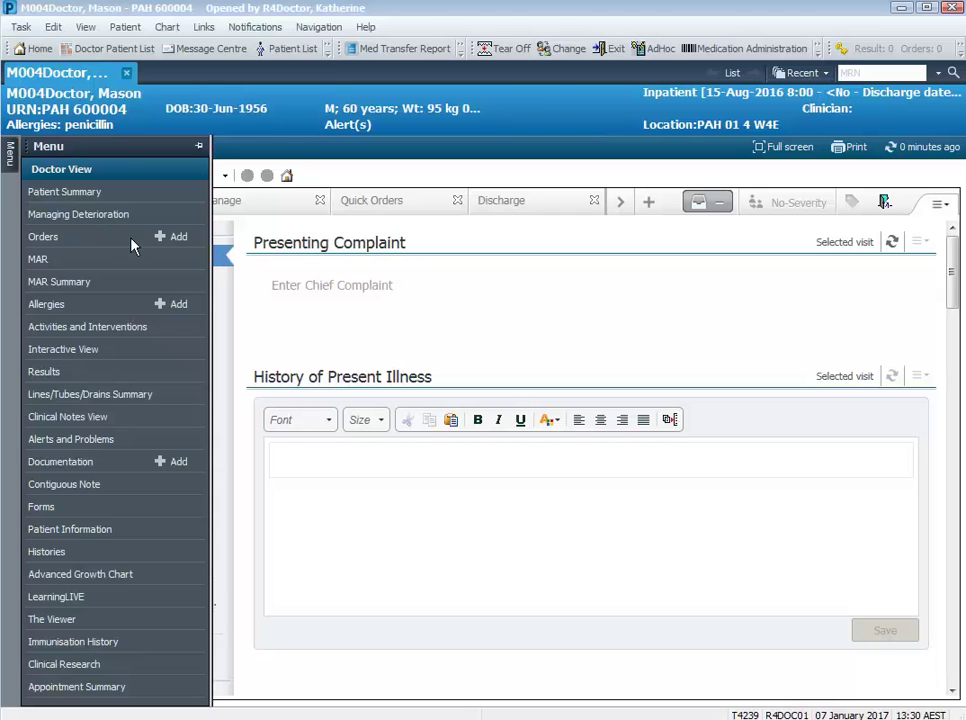
pyautogui.click(196, 147)
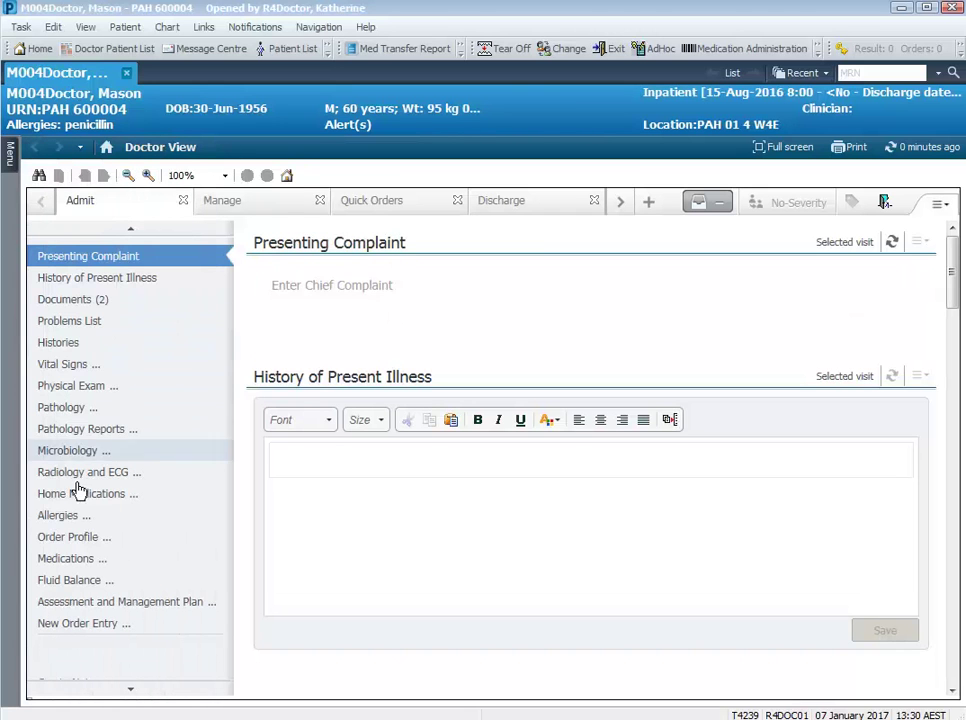
pyautogui.click(73, 541)
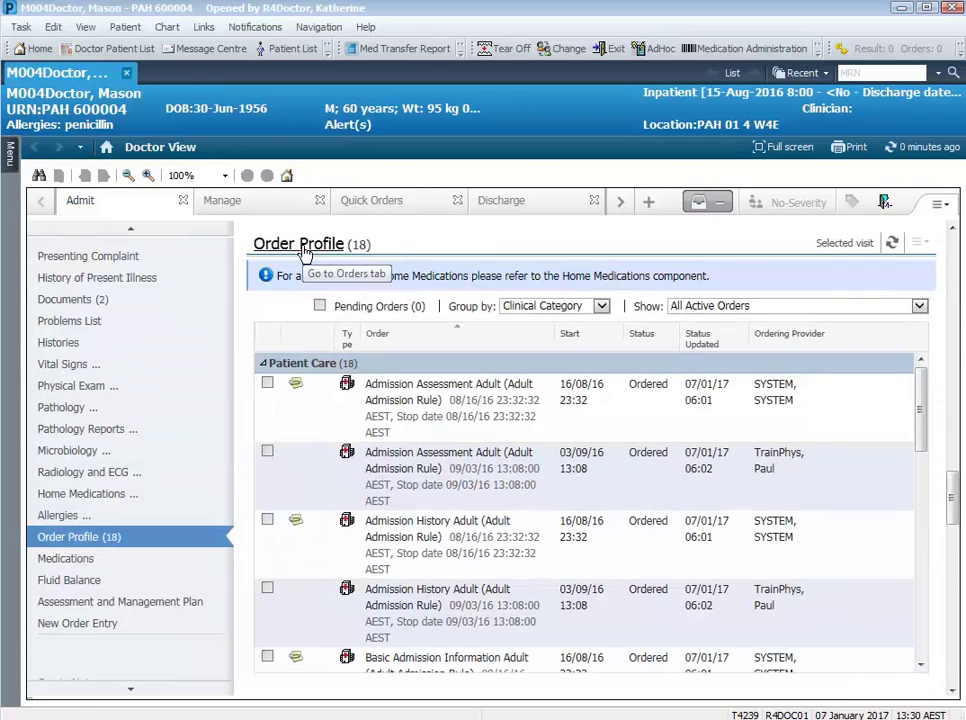
pyautogui.click(302, 244)
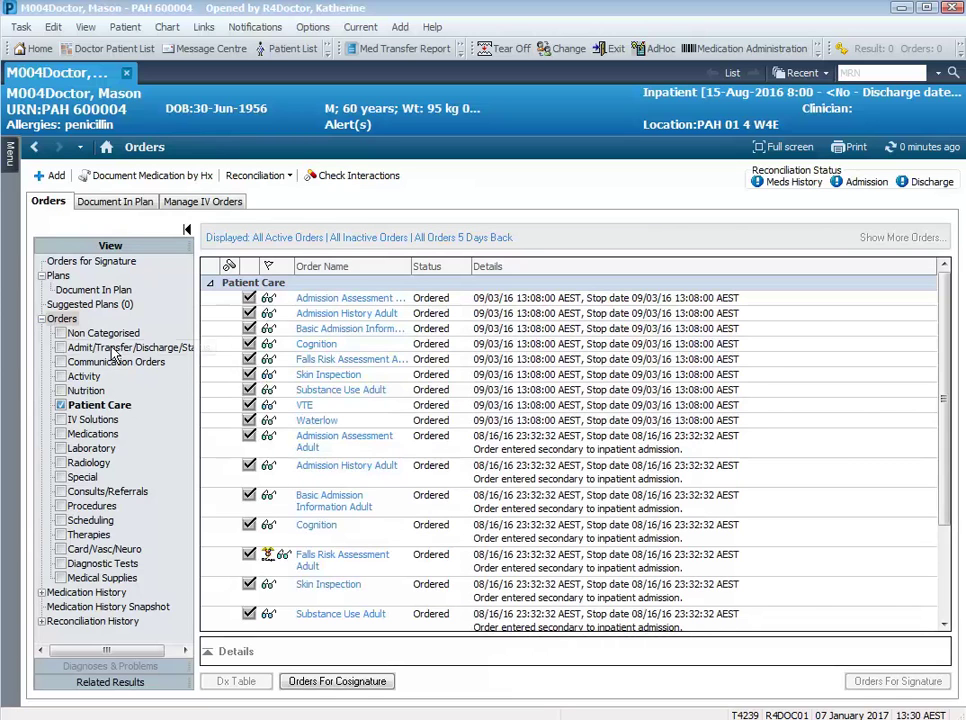
# - Search 'pan' and add pantoprazole 80 mg in sodium chloride 0.9% IV 120 mL (cont.)
pyautogui.click(50, 175)
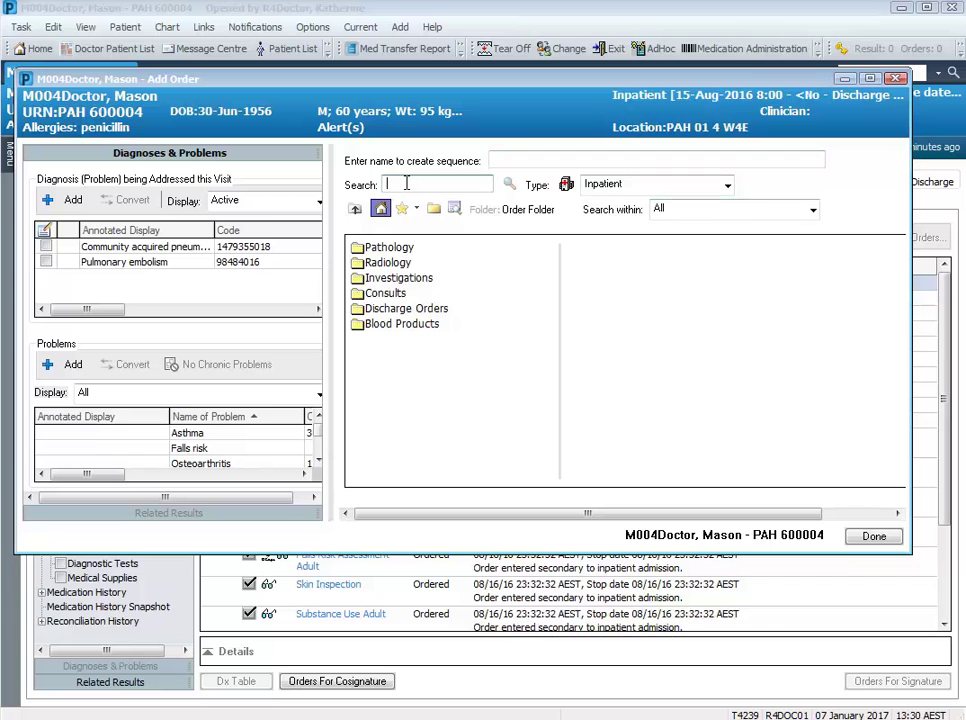
pyautogui.write('pantop')
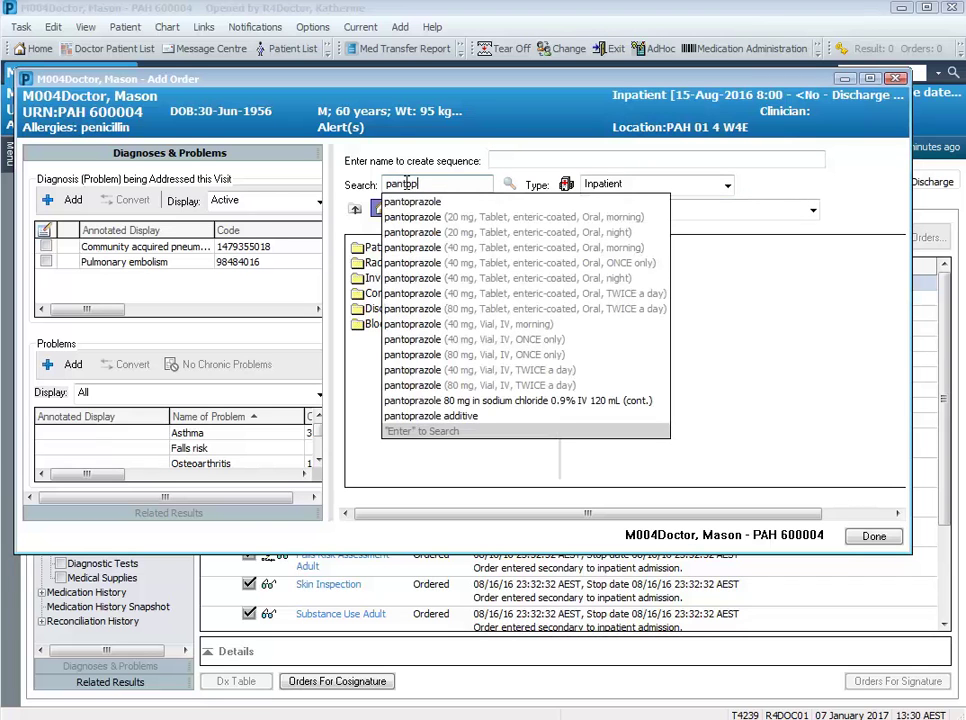
pyautogui.click(443, 402)
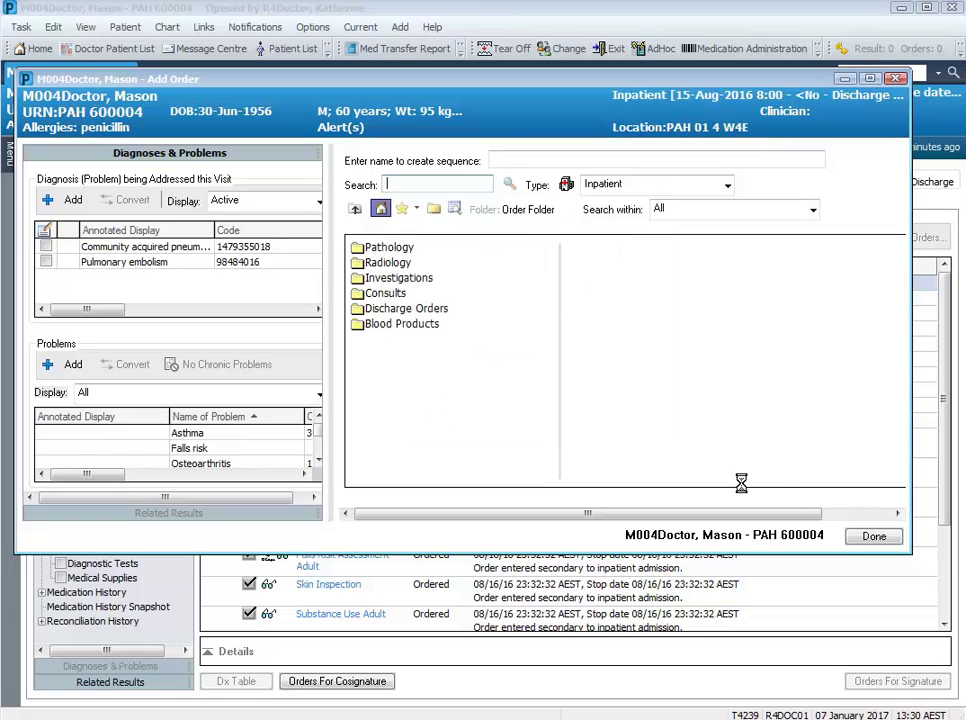
# - Review the pantoprazole order details, keeping the infusion rate at 12 mL/hr
pyautogui.click(866, 537)
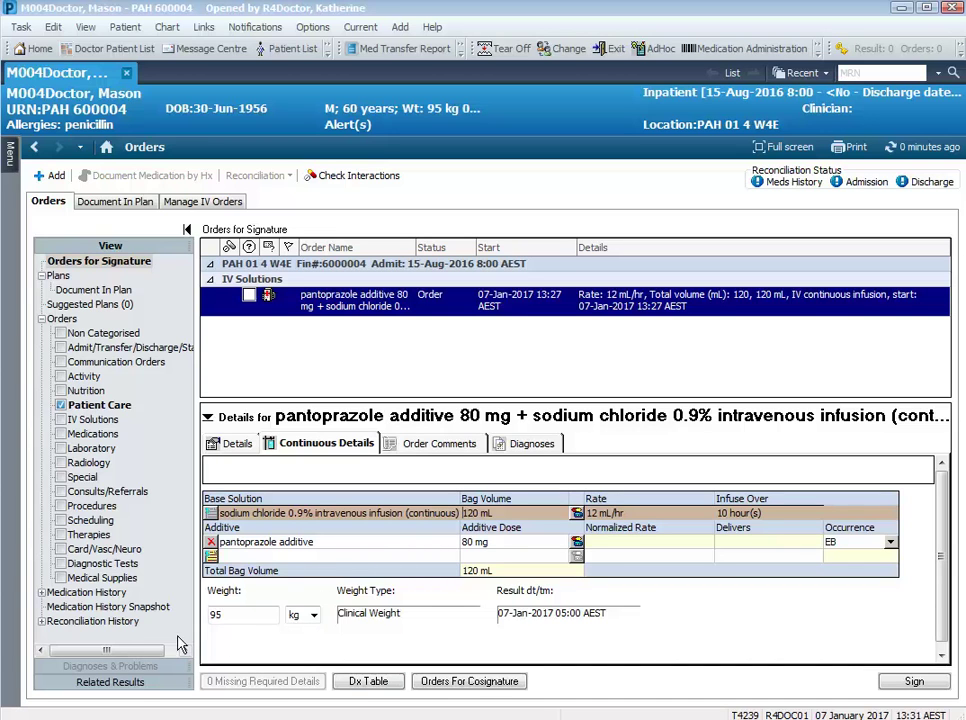
pyautogui.doubleClick(597, 513)
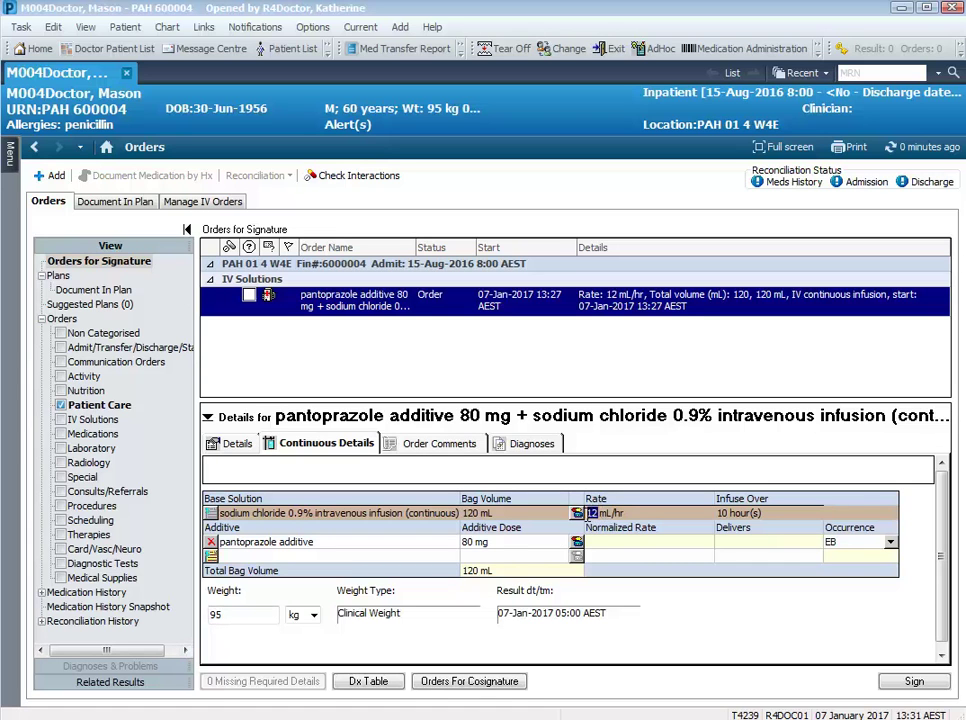
pyautogui.click(597, 513)
# - Sign the pantoprazole order with the account password and refresh the Orders list
pyautogui.click(914, 683)
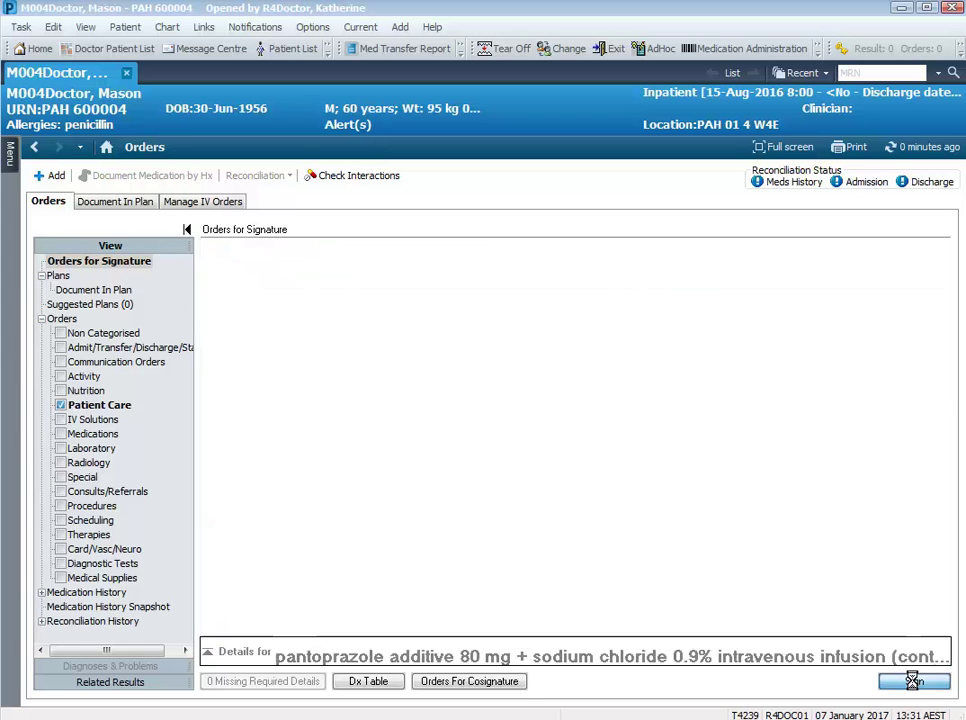
pyautogui.write('•••••')
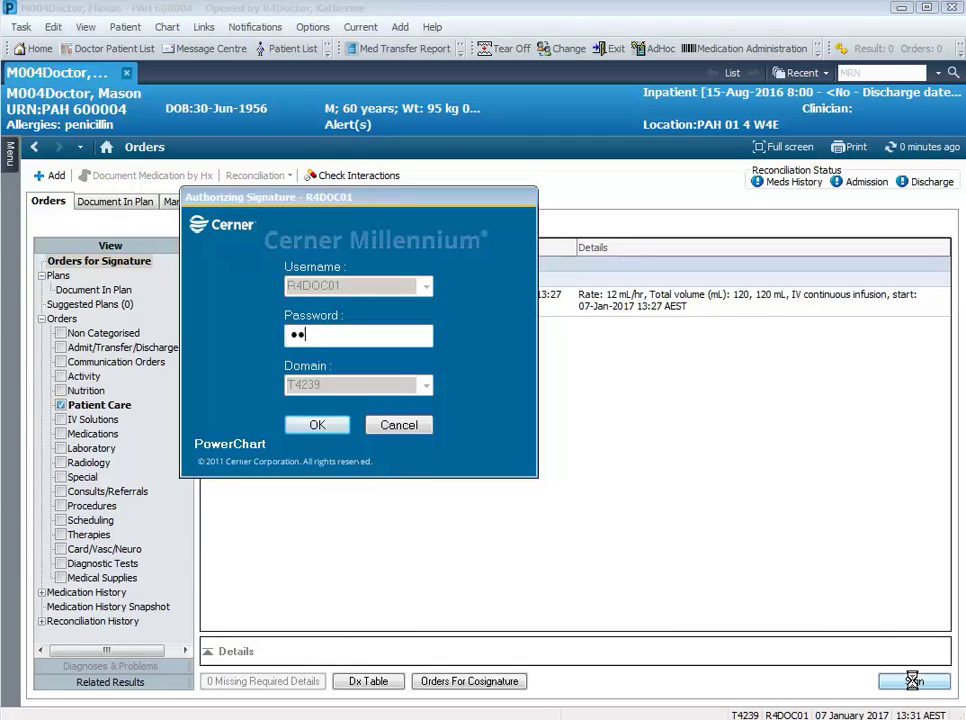
pyautogui.press('Return')
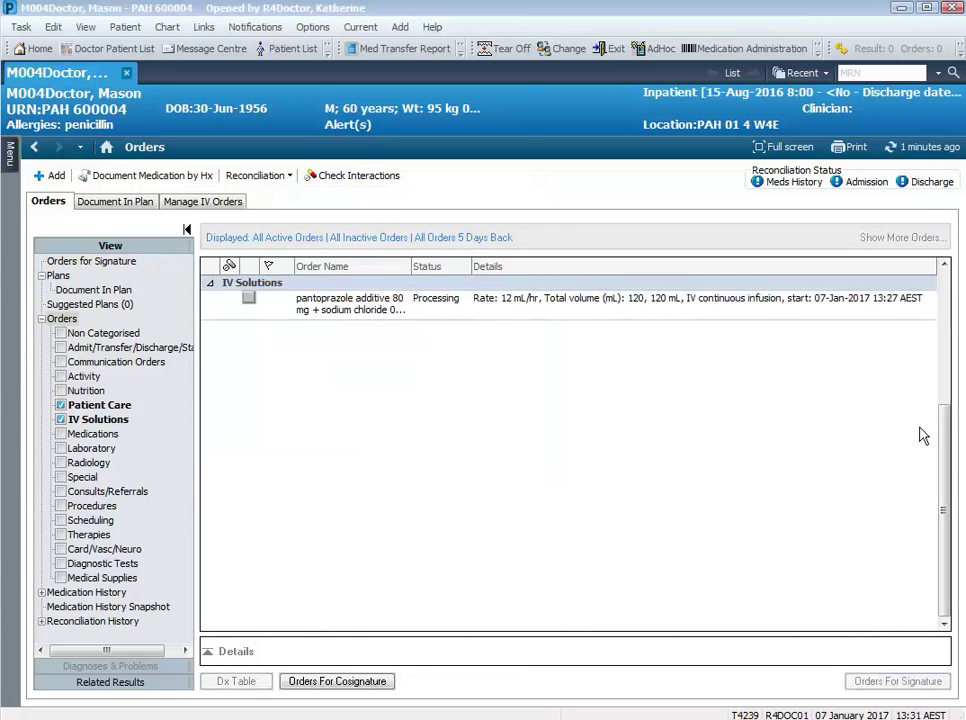
pyautogui.click(926, 152)
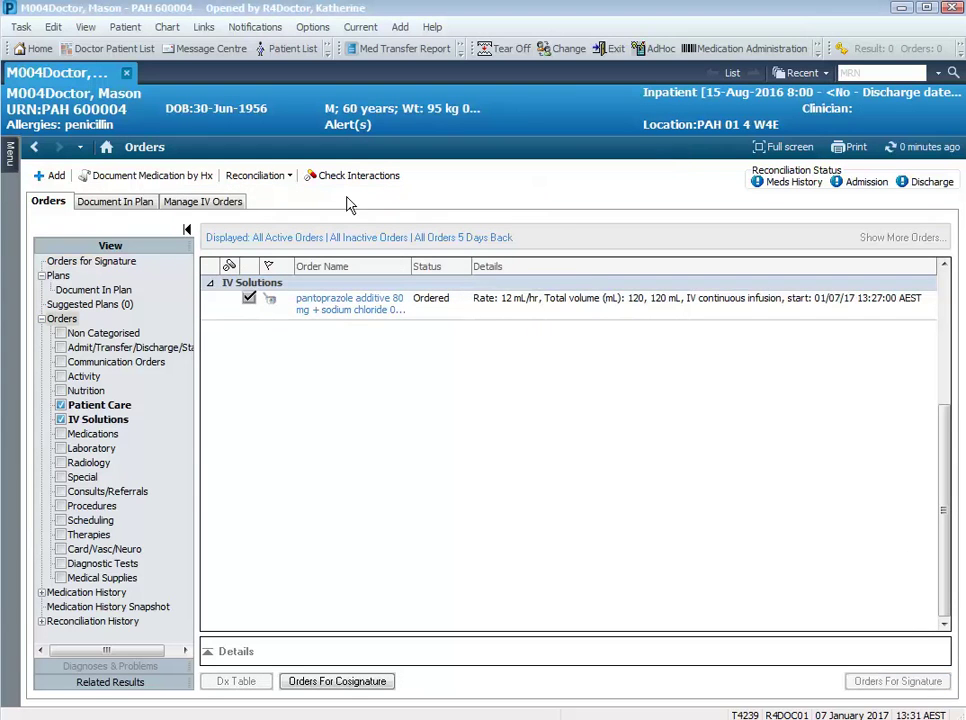
# - Search 'dopami', add dopamine 200 mg in glucose 5% IV 250 mL (cont.) and review details
pyautogui.click(54, 178)
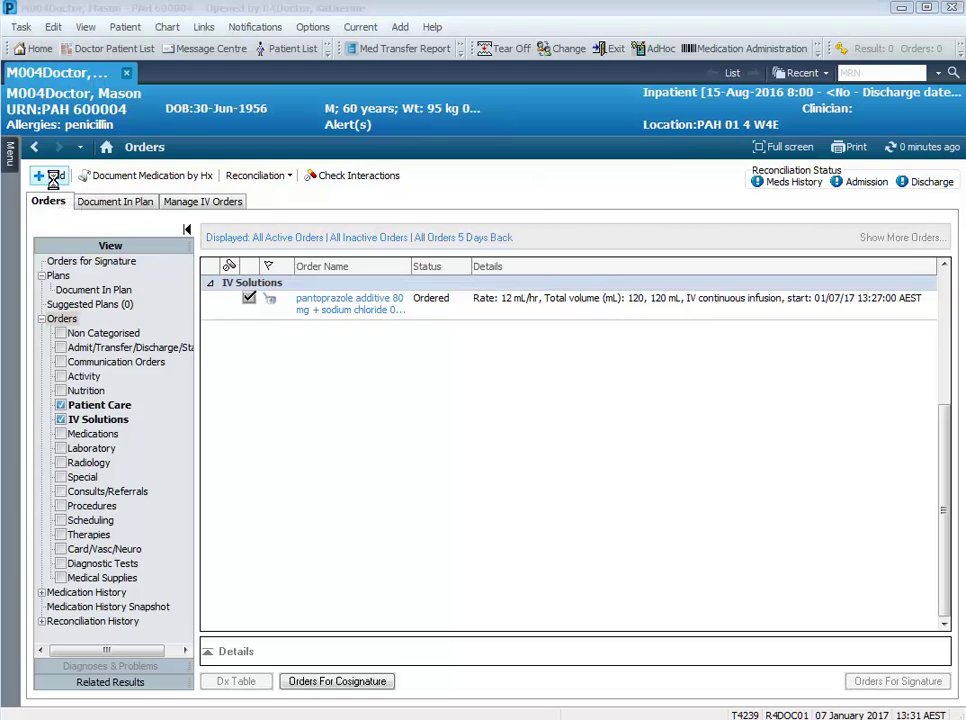
pyautogui.write('dopamine')
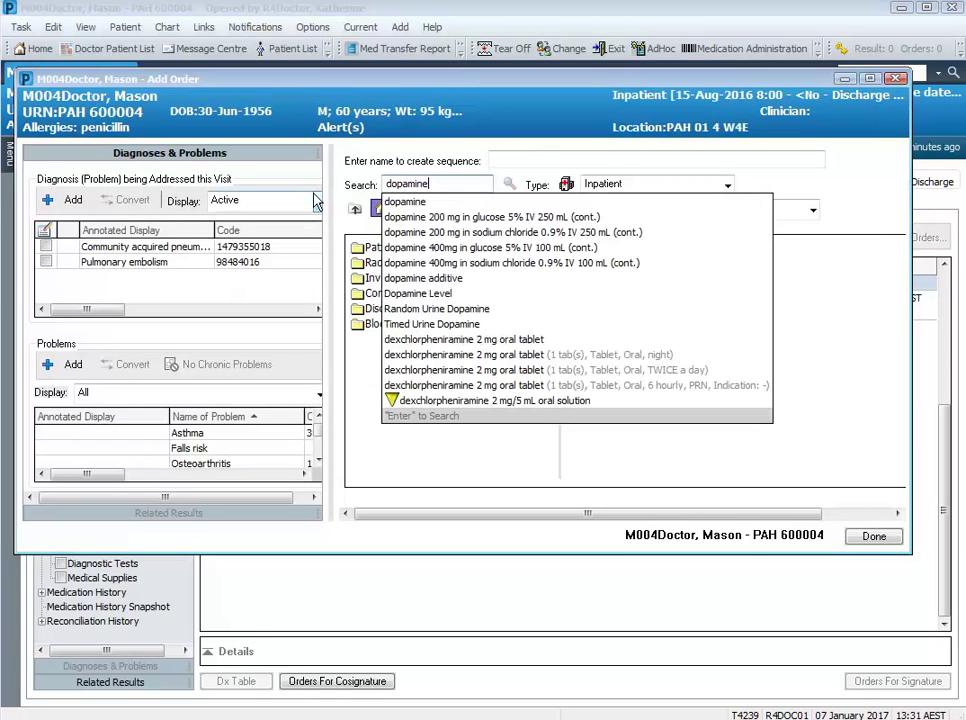
pyautogui.click(429, 218)
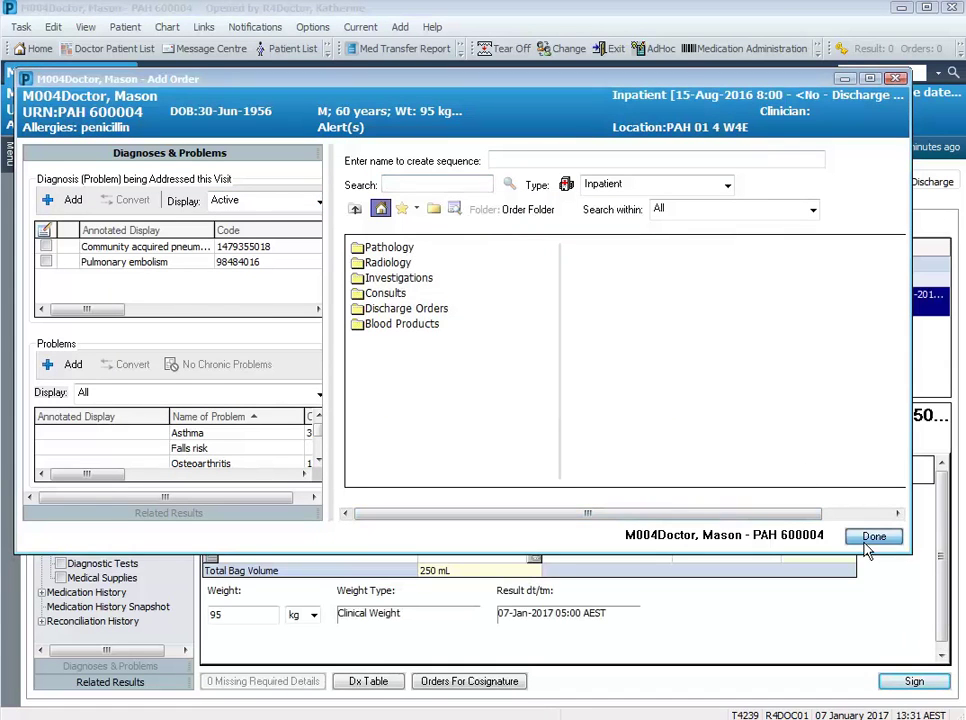
pyautogui.click(867, 541)
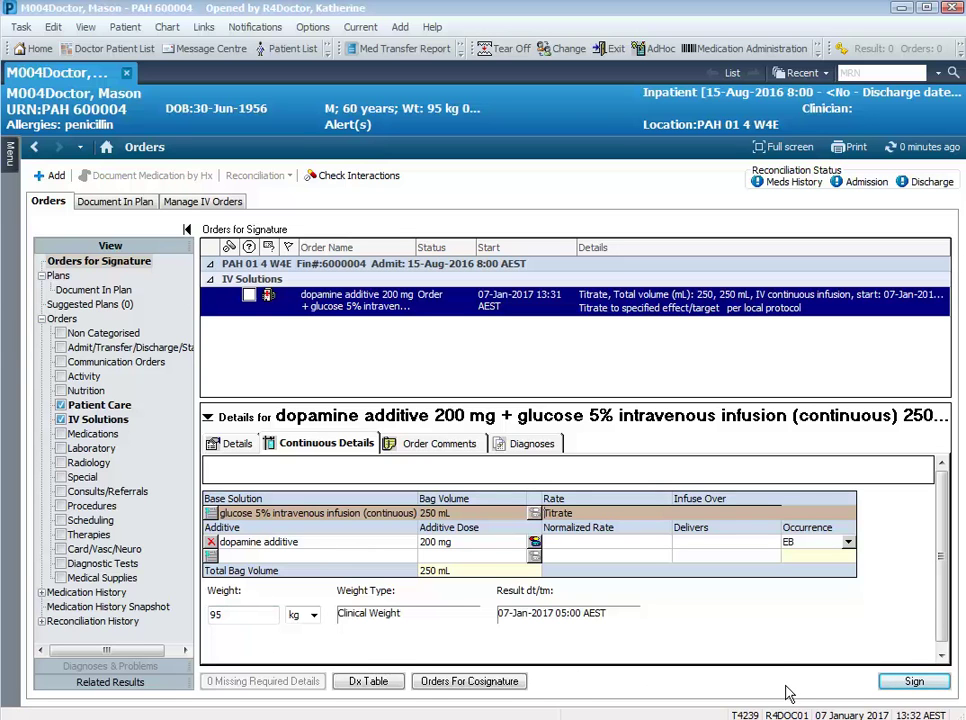
# - Sign the dopamine infusion with the account password and refresh so it shows Ordered
pyautogui.click(912, 684)
pyautogui.write('******')
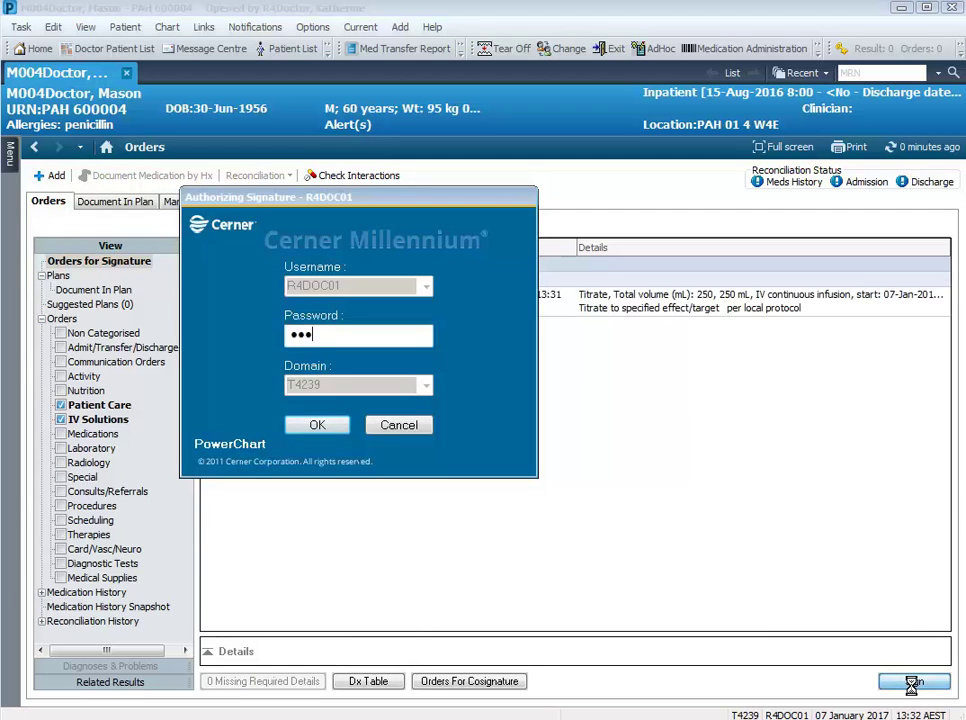
pyautogui.press('Return')
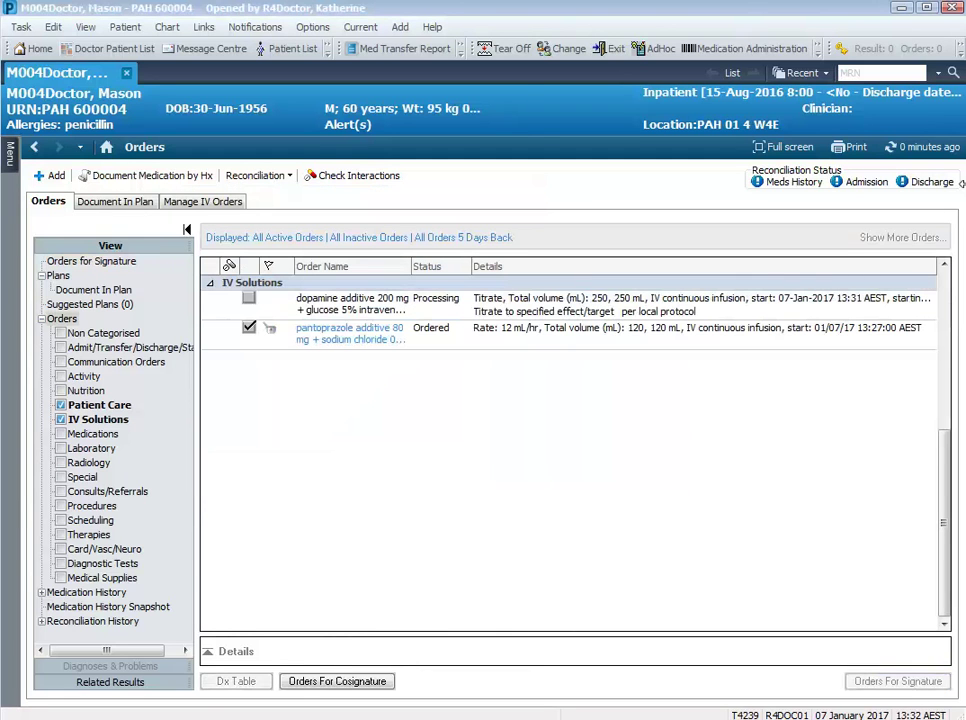
pyautogui.click(920, 148)
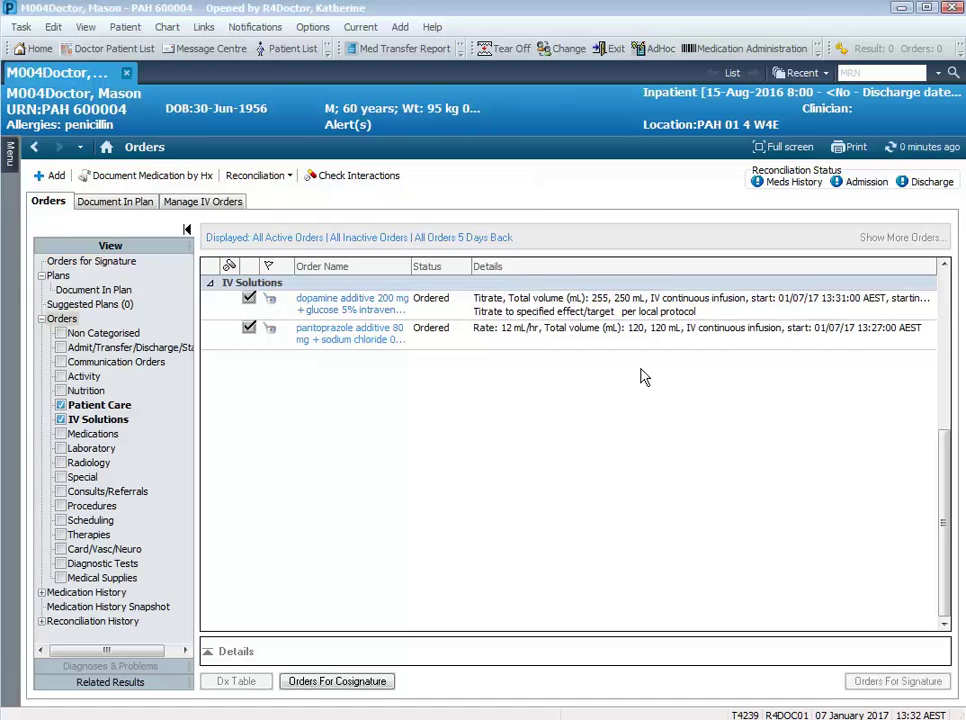
# - Search 'subcut 20' and add the Subcutaneous Infusion Pump 20 mL (cont.) order
pyautogui.click(50, 175)
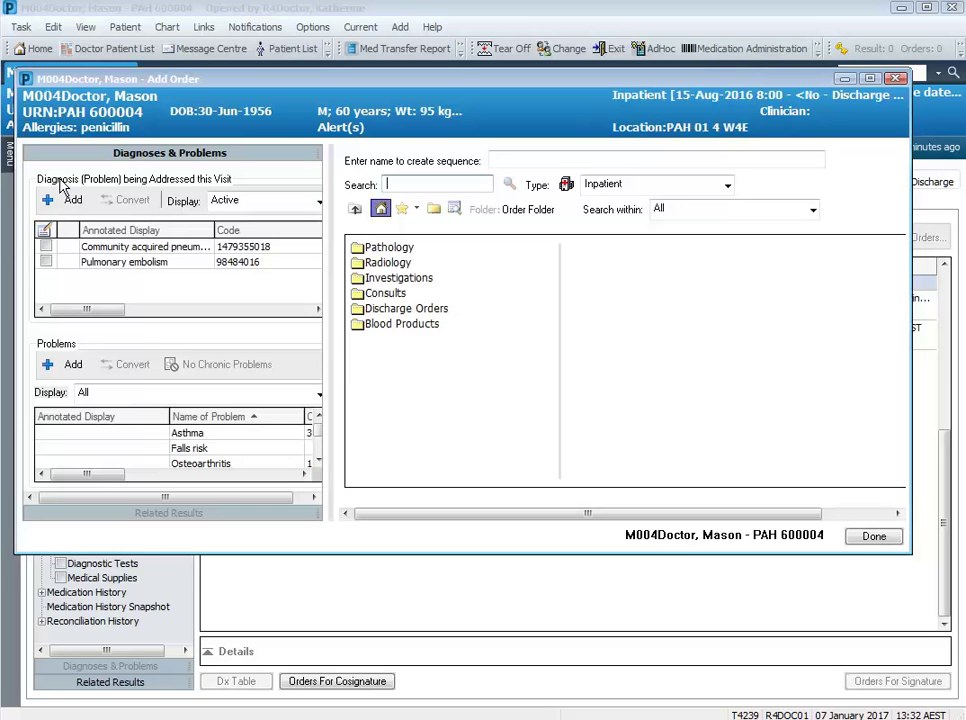
pyautogui.write('subcut 20')
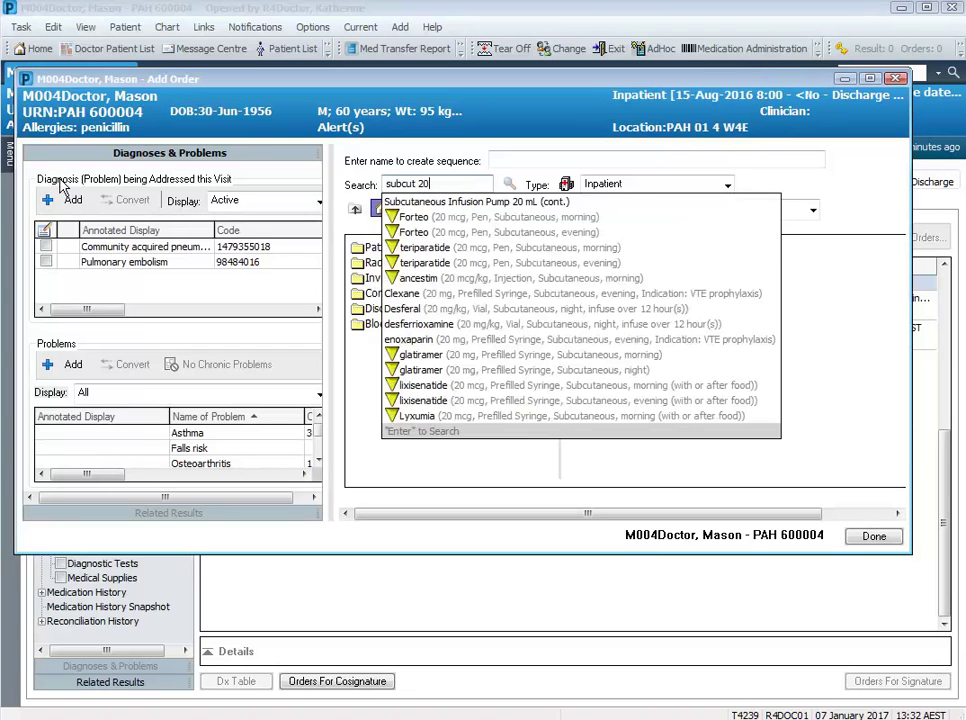
pyautogui.click(465, 205)
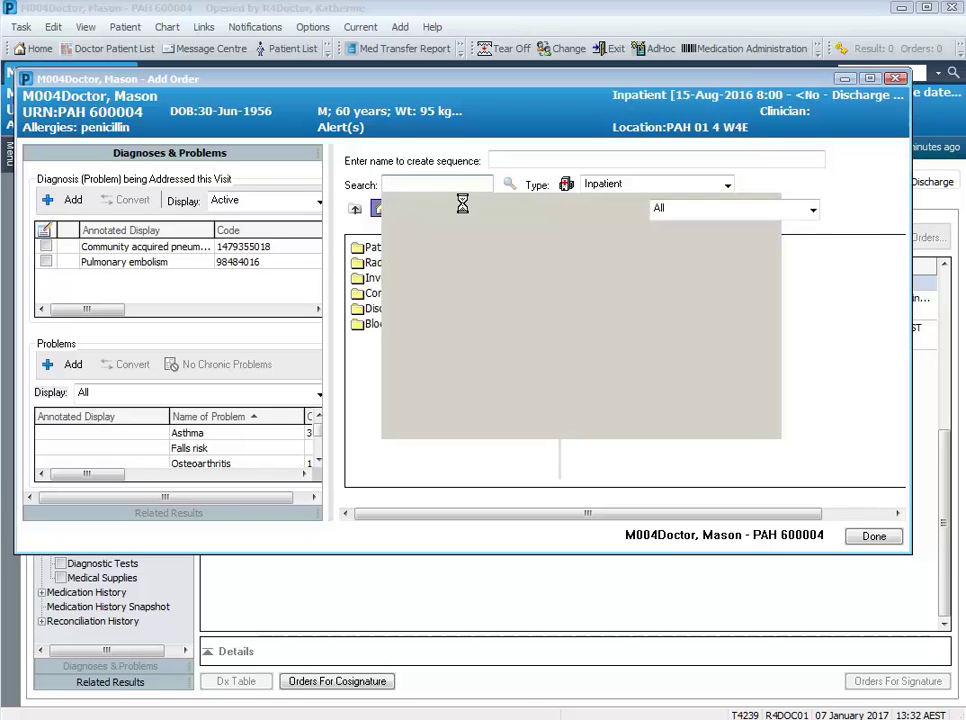
# - Review the pump order and add the morphine subcut pump additive
pyautogui.click(878, 538)
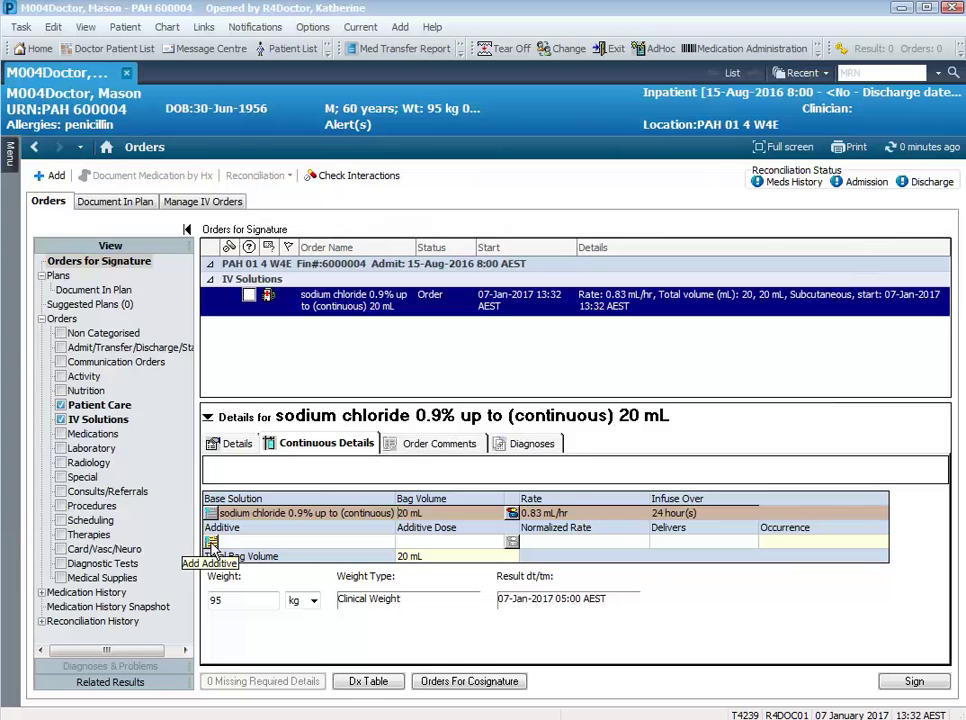
pyautogui.click(211, 543)
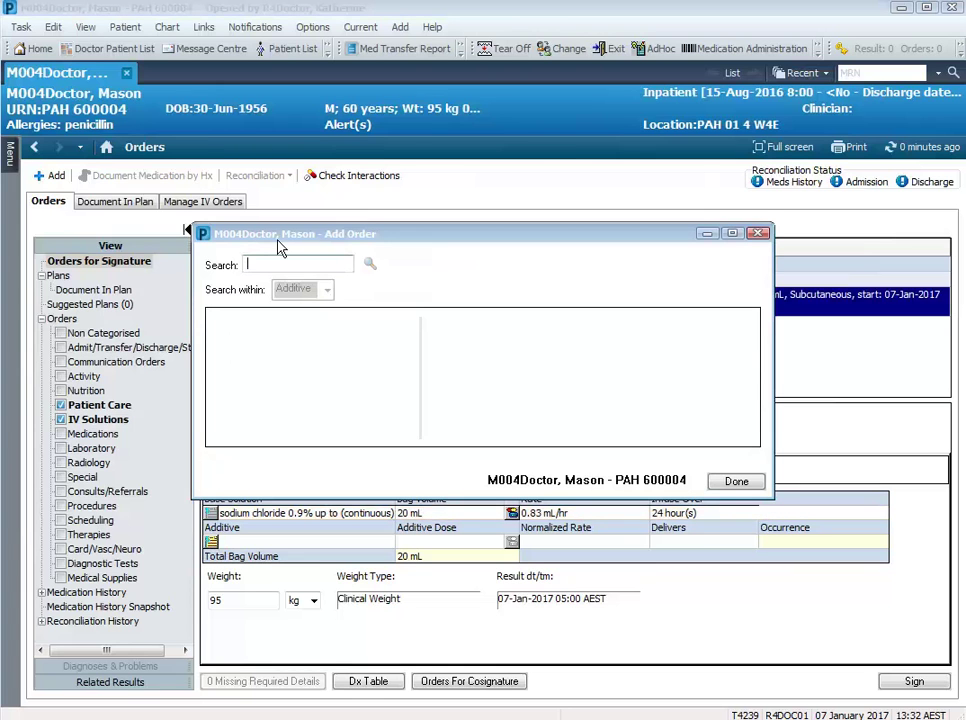
pyautogui.write('morp')
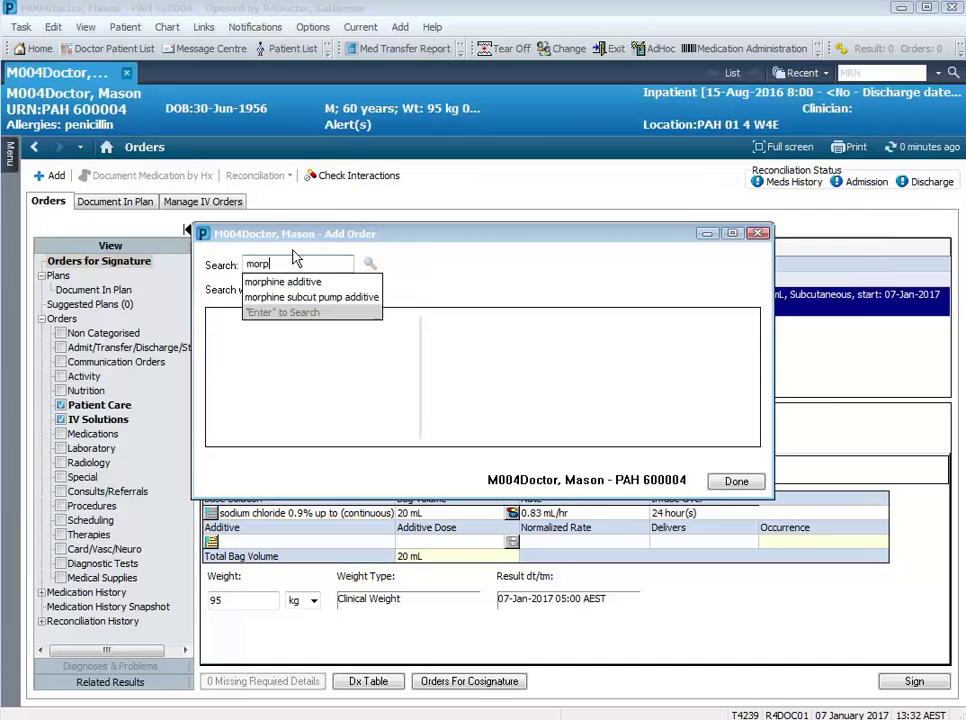
pyautogui.click(370, 306)
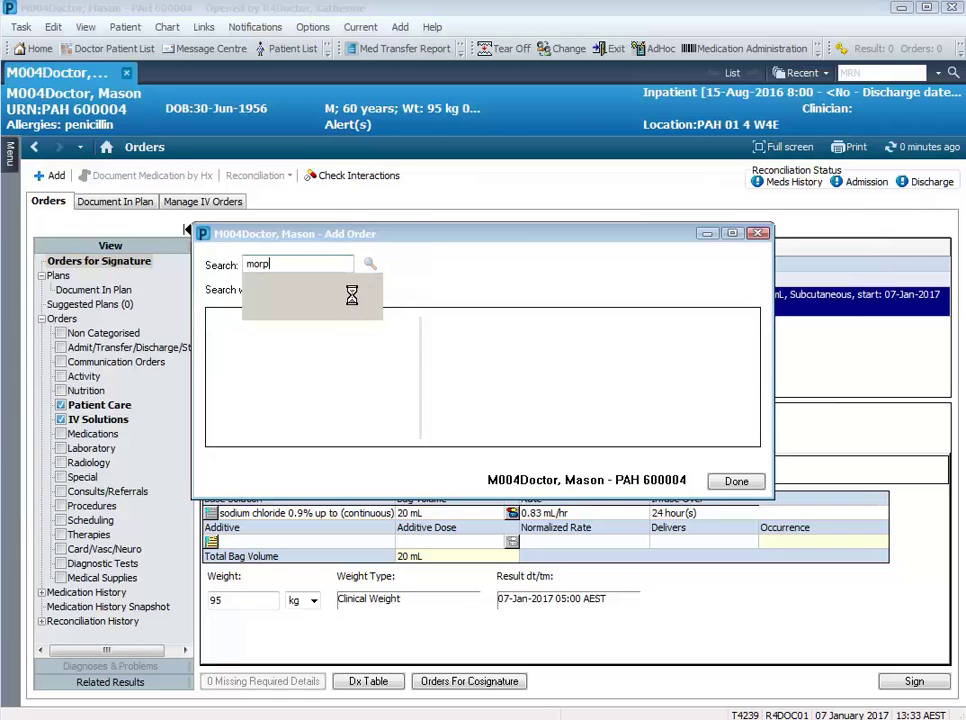
# - Add the midazolam subcut pump additive to the same pump order
pyautogui.write('in')
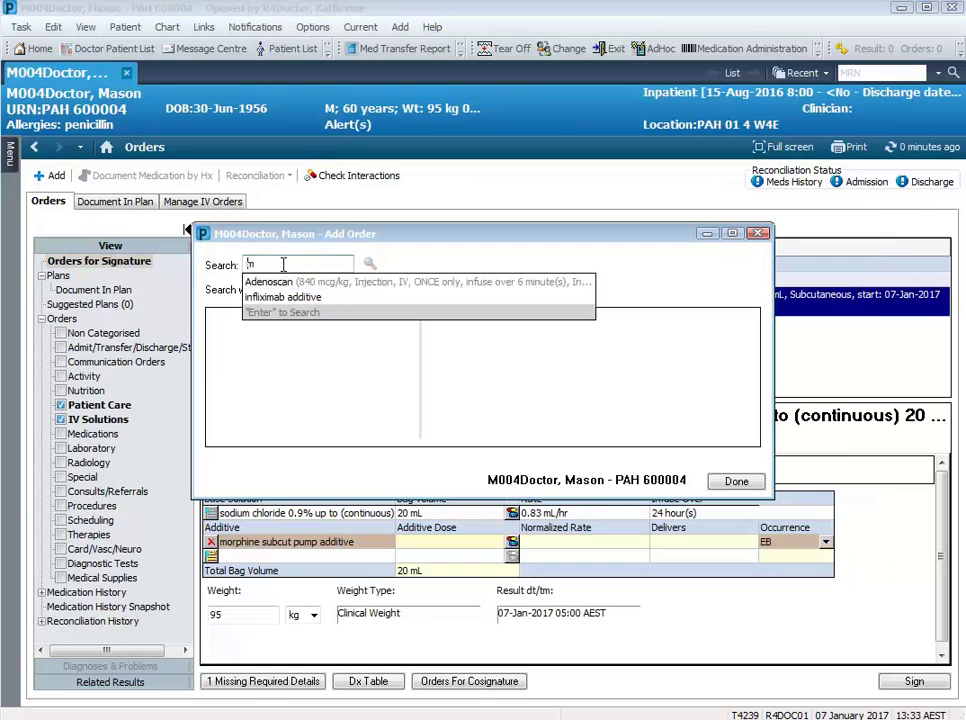
pyautogui.doubleClick(254, 264)
pyautogui.write('m')
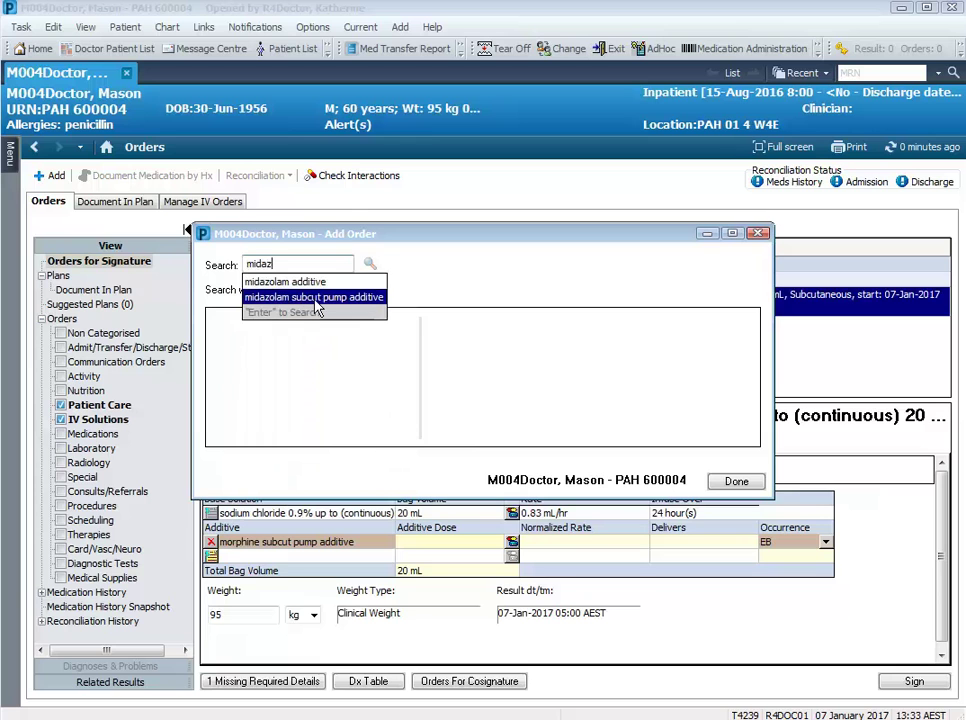
pyautogui.click(314, 297)
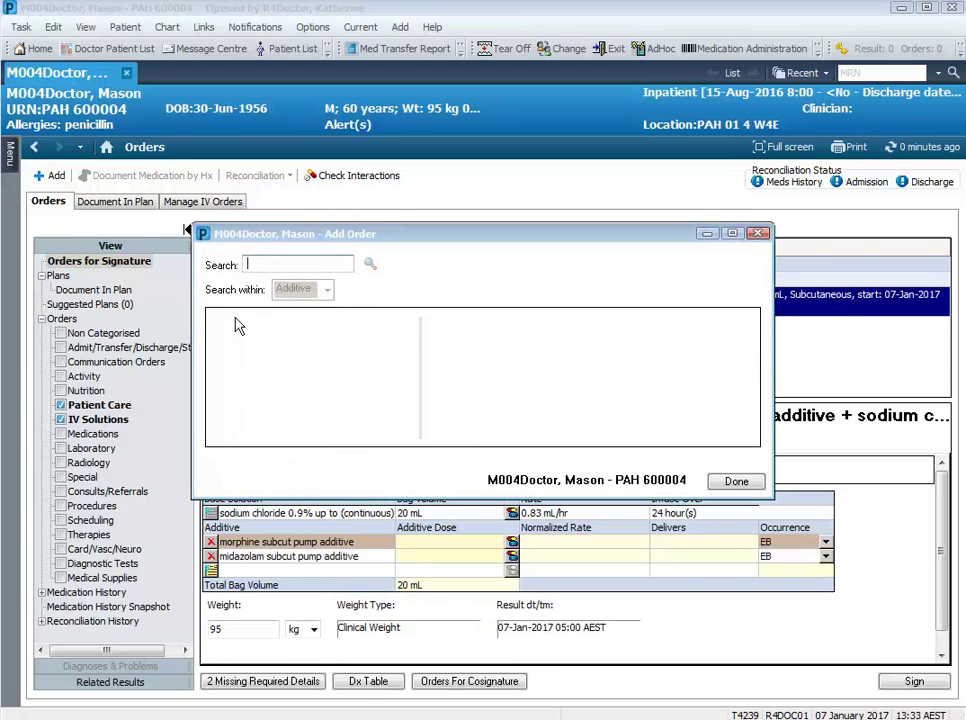
pyautogui.click(737, 482)
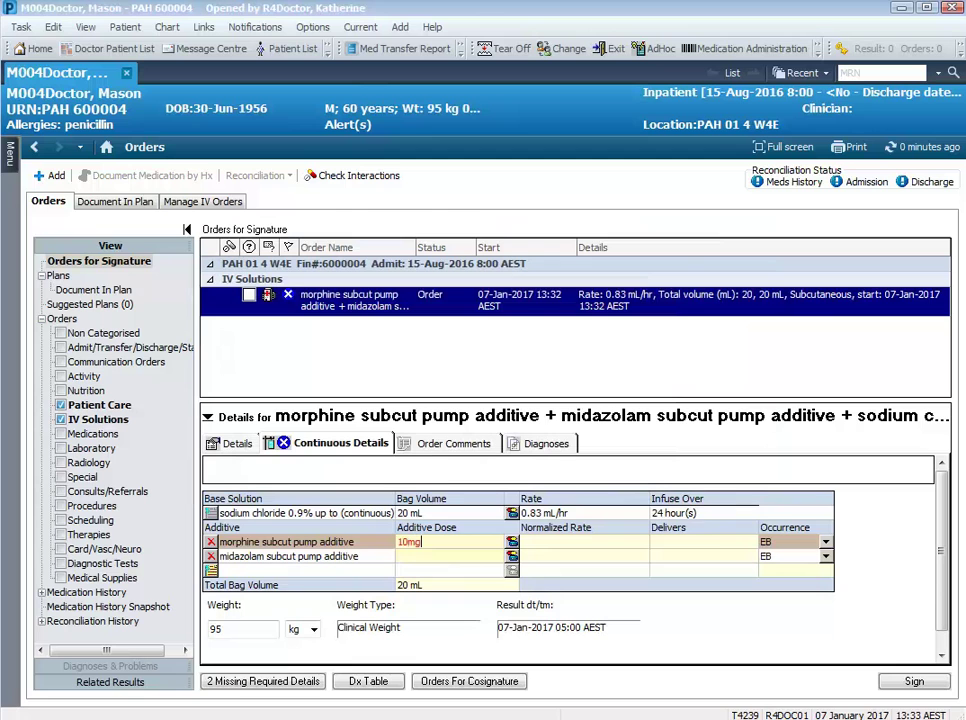
# - Enter 10 mg doses for morphine and midazolam, then sign the pump order with the password
pyautogui.click(414, 557)
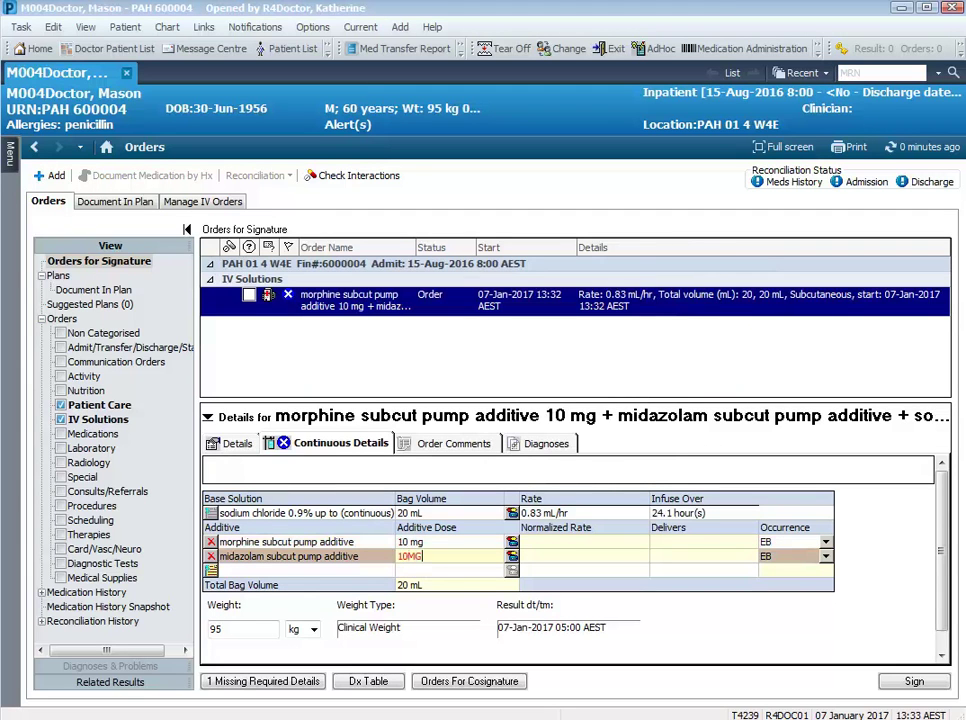
pyautogui.press('Tab')
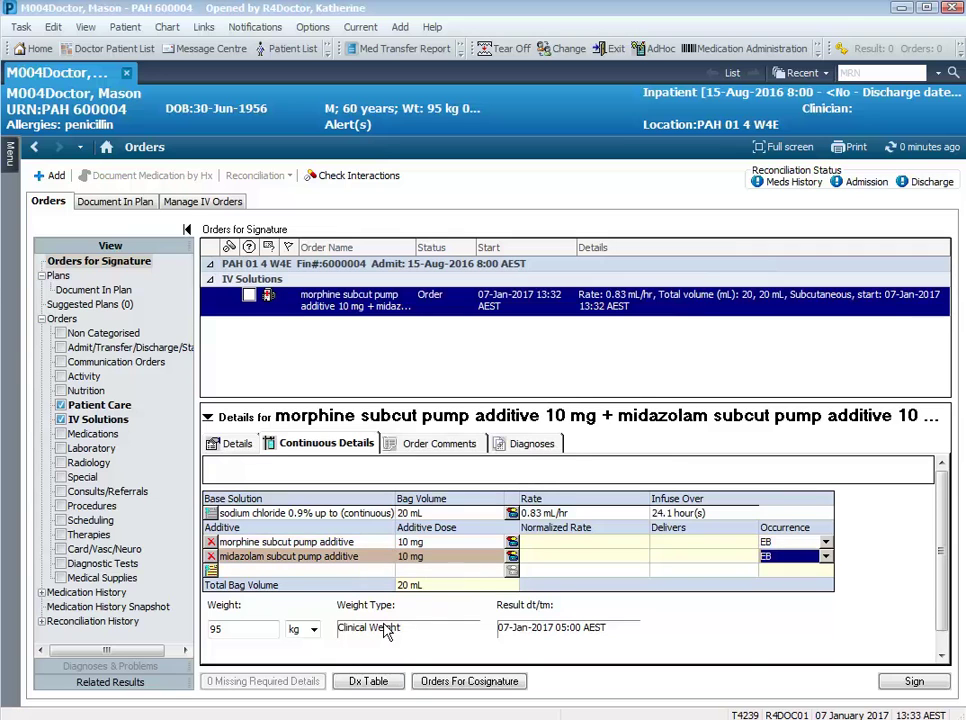
pyautogui.click(895, 684)
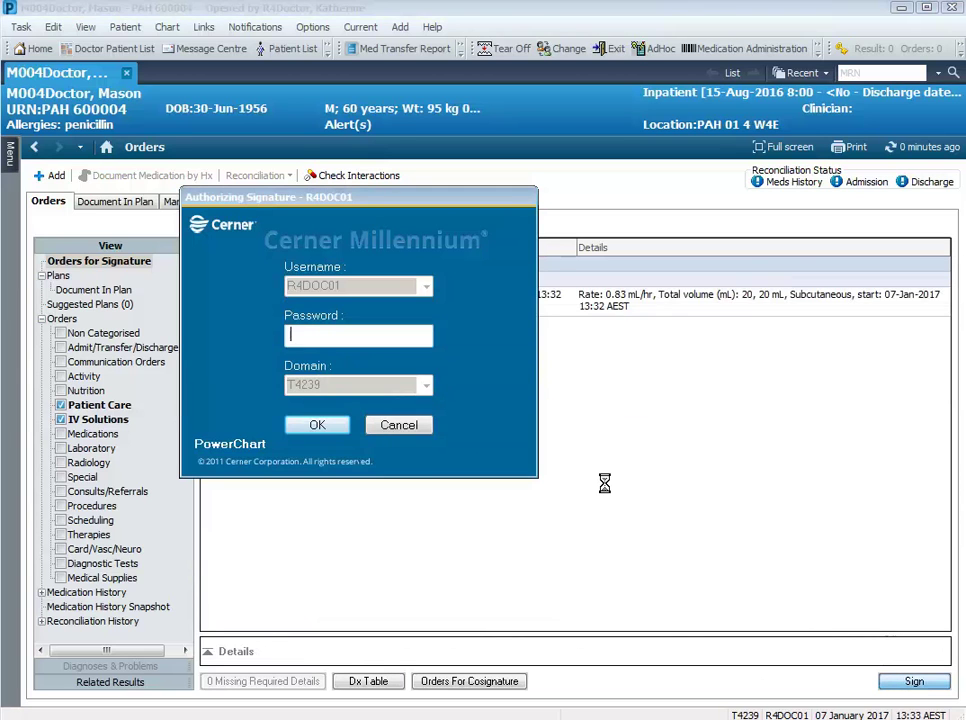
pyautogui.press('Return')
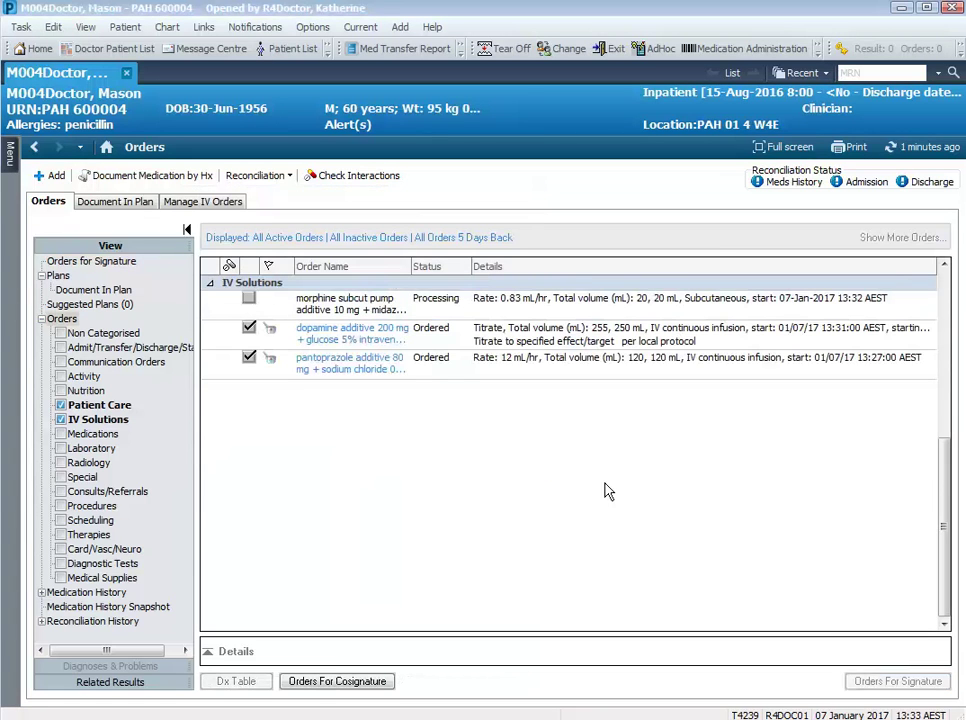
# - Refresh the orders list and check the morphine pump order's actions without changing anything
pyautogui.click(938, 150)
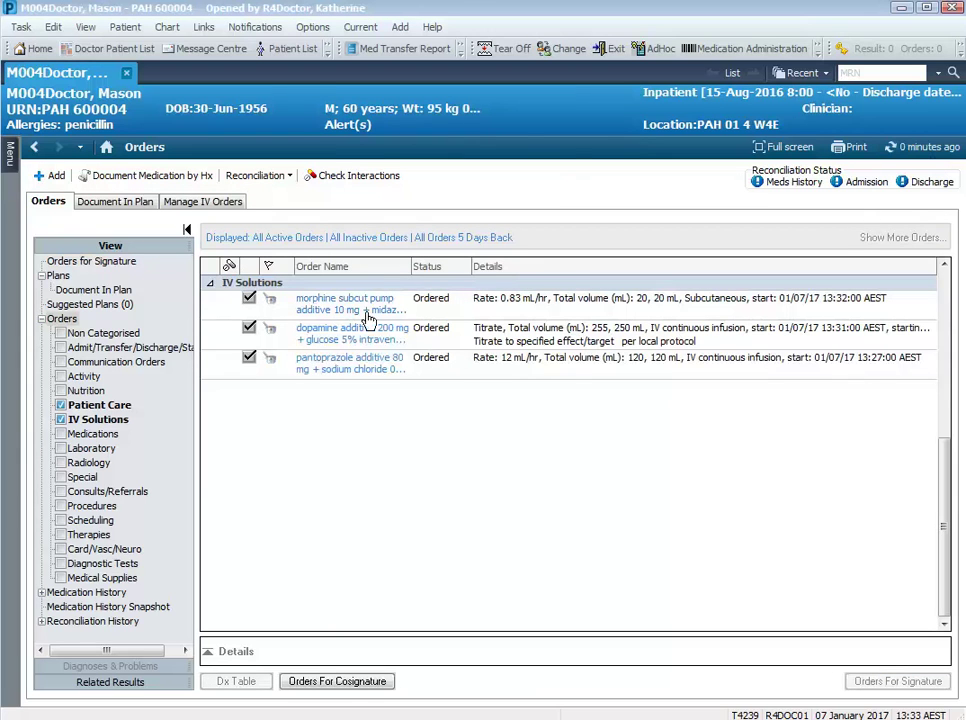
pyautogui.click(531, 311)
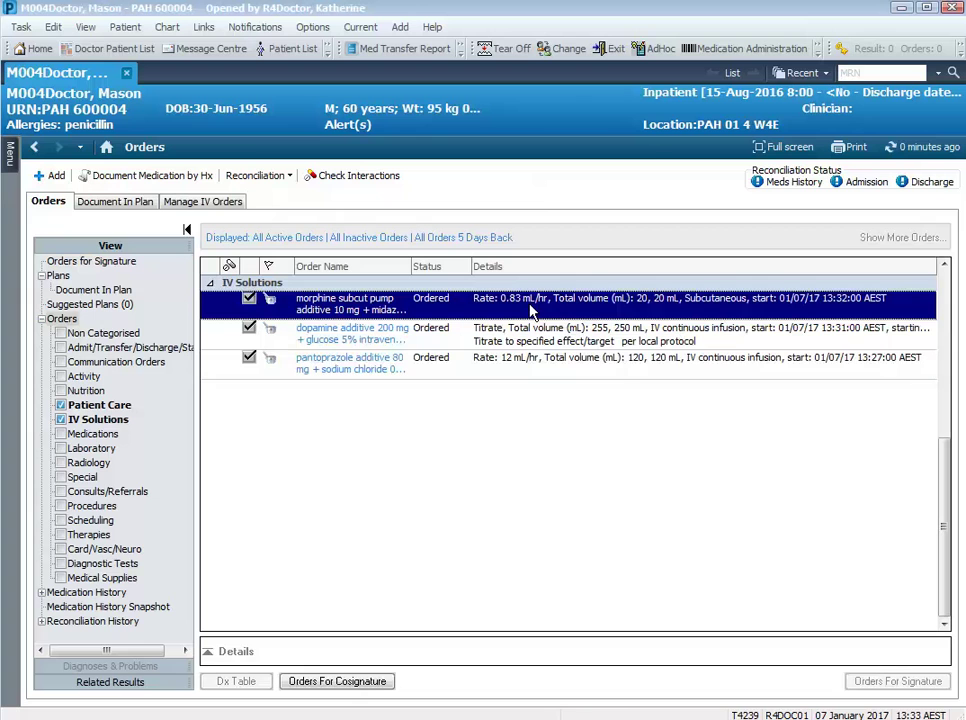
pyautogui.rightClick(531, 311)
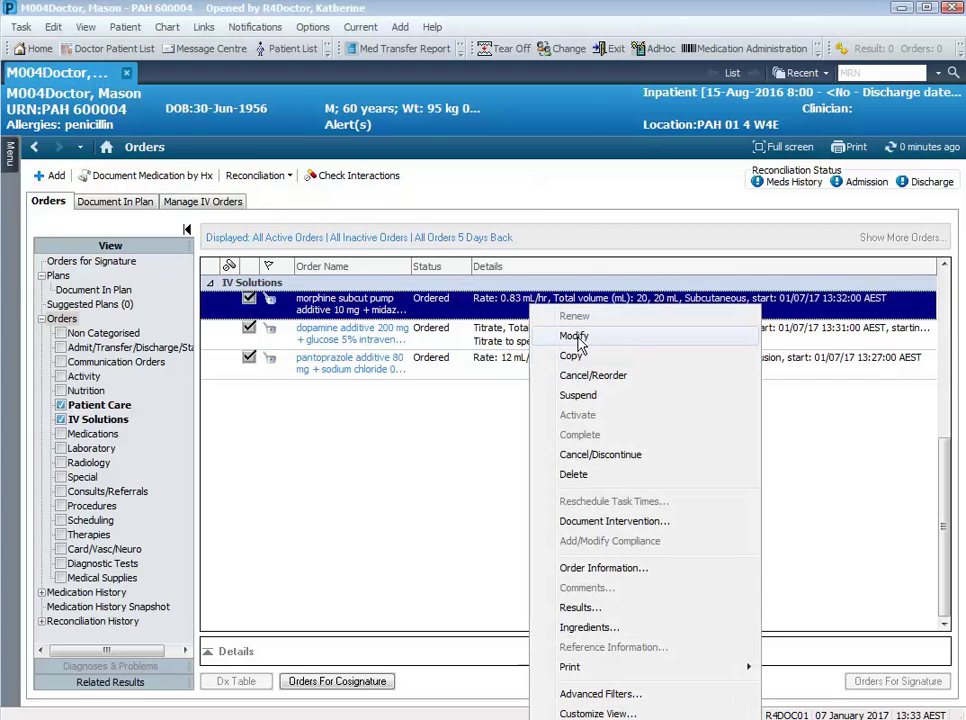
pyautogui.click(423, 401)
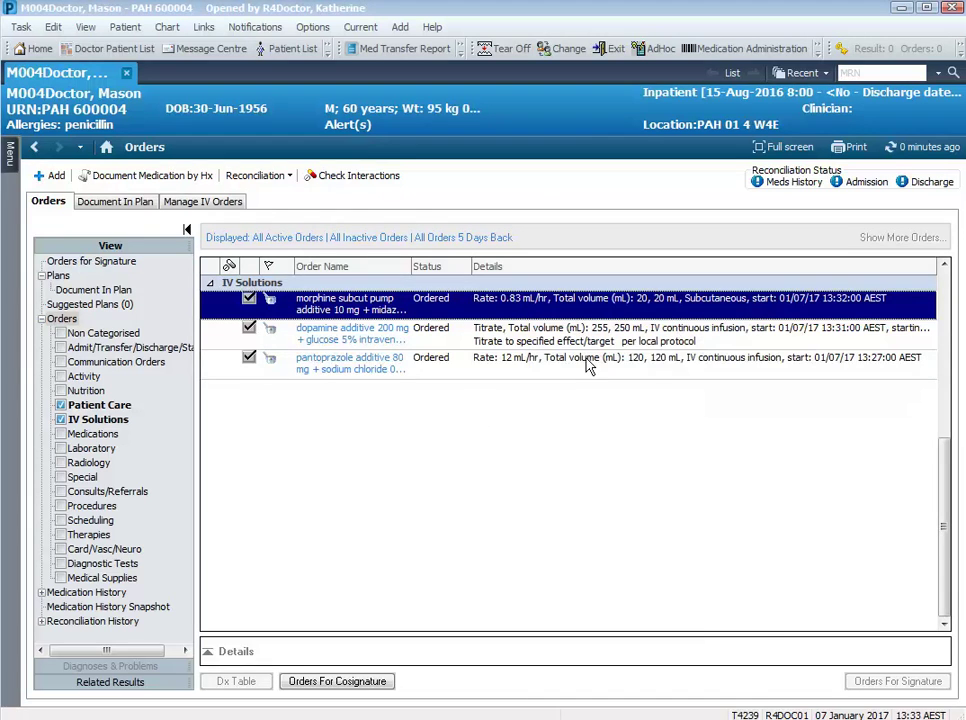
# - Start modifying the dopamine order, reset it to unchanged, and refresh the list
pyautogui.click(660, 340)
pyautogui.rightClick(660, 340)
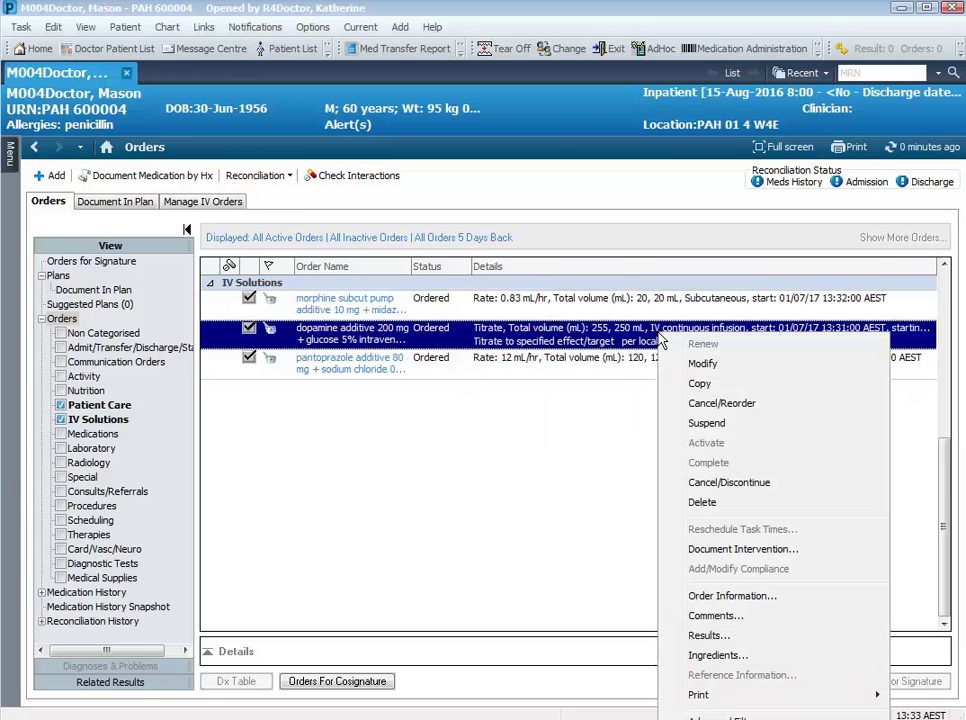
pyautogui.click(695, 364)
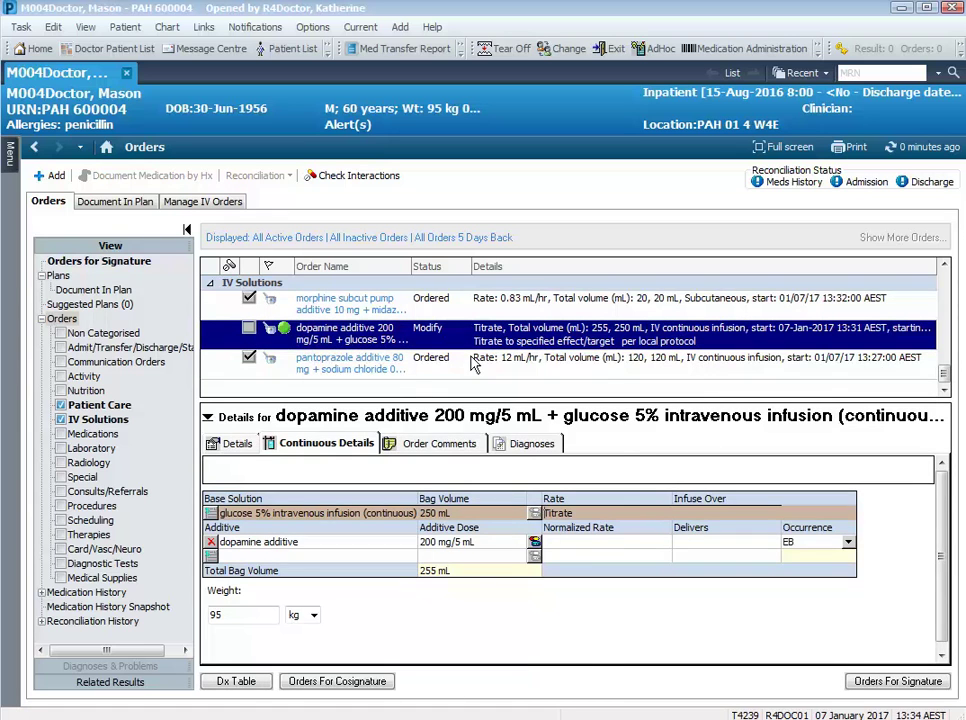
pyautogui.rightClick(553, 337)
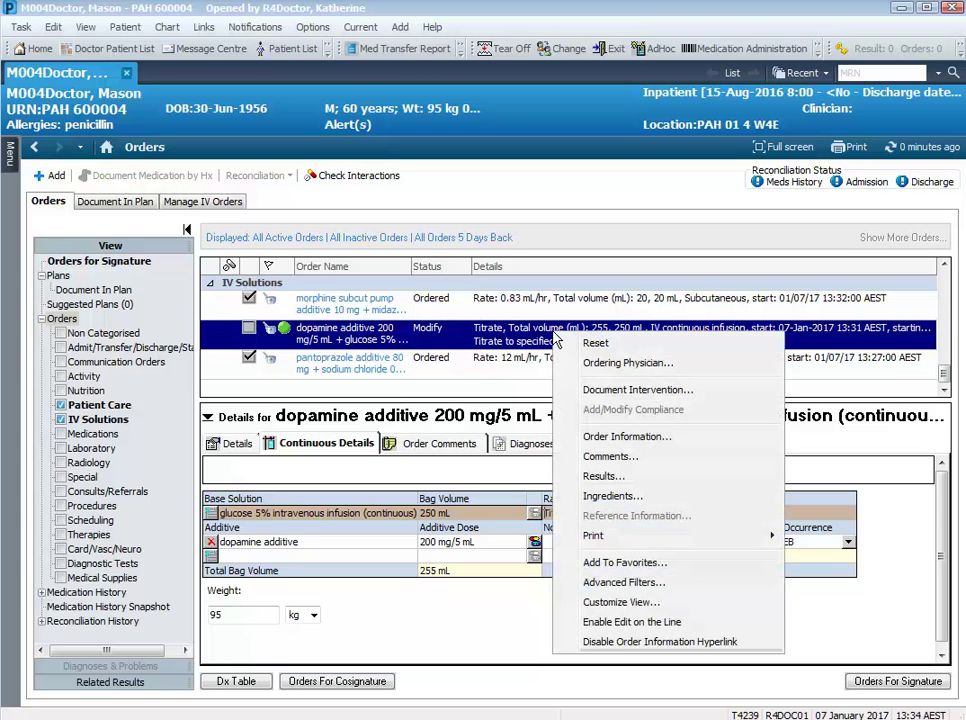
pyautogui.click(598, 342)
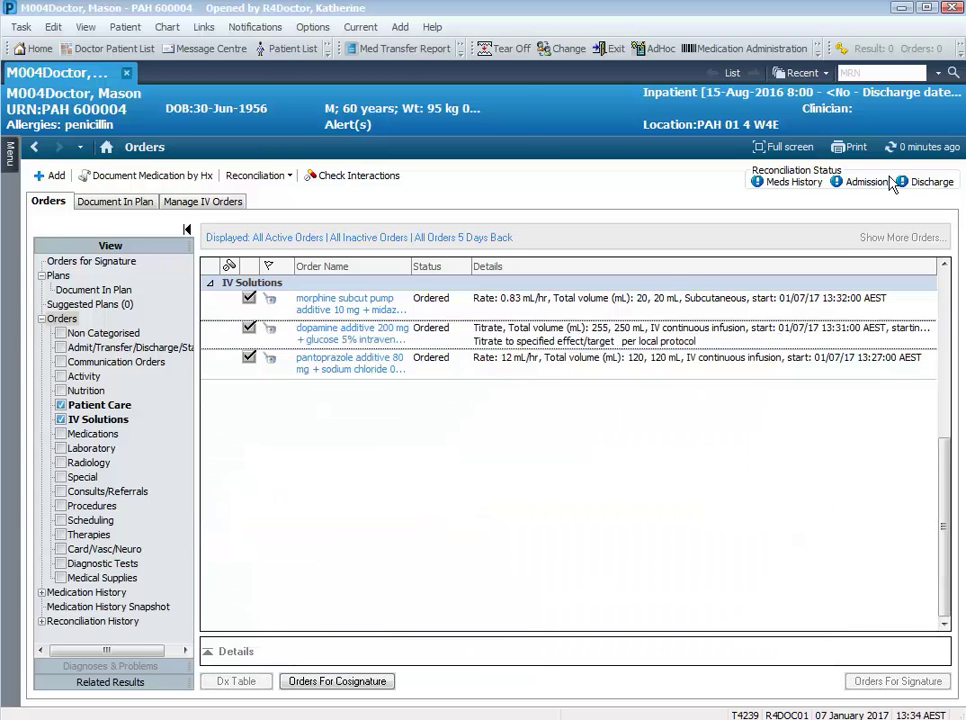
pyautogui.click(945, 148)
# - Open the MAR showing the three pending infusions and pin the navigation menu open
pyautogui.moveTo(10, 155)
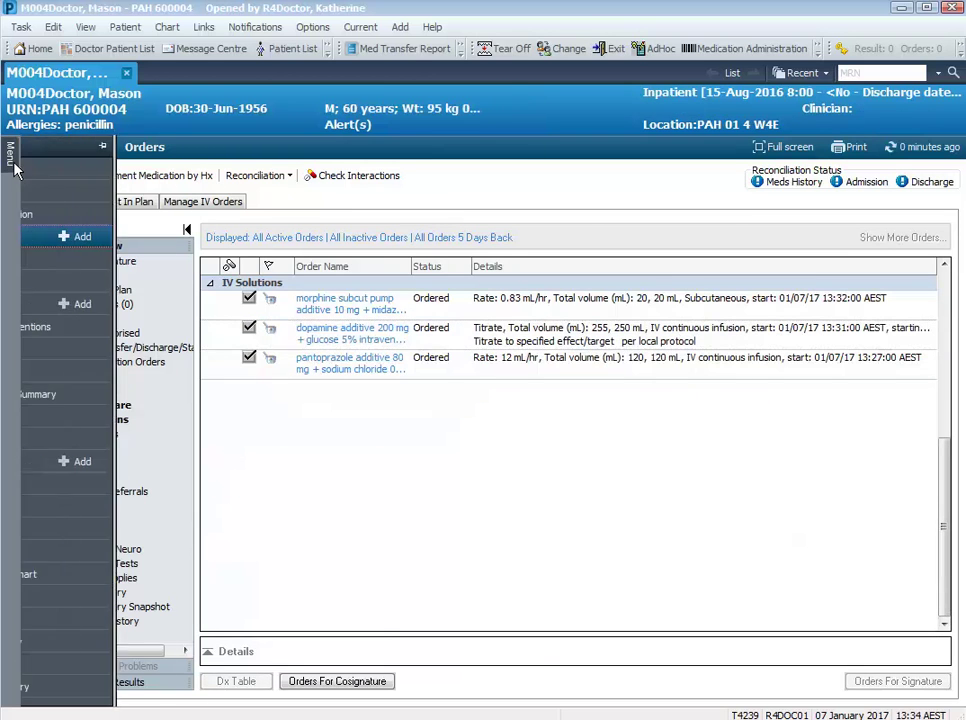
pyautogui.click(38, 259)
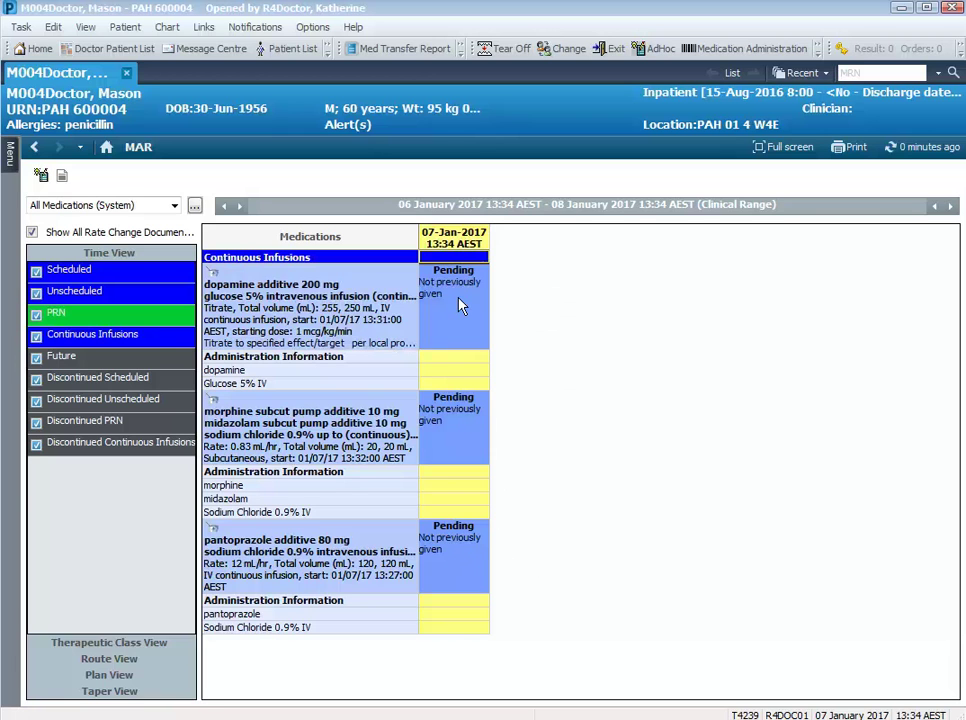
pyautogui.click(10, 152)
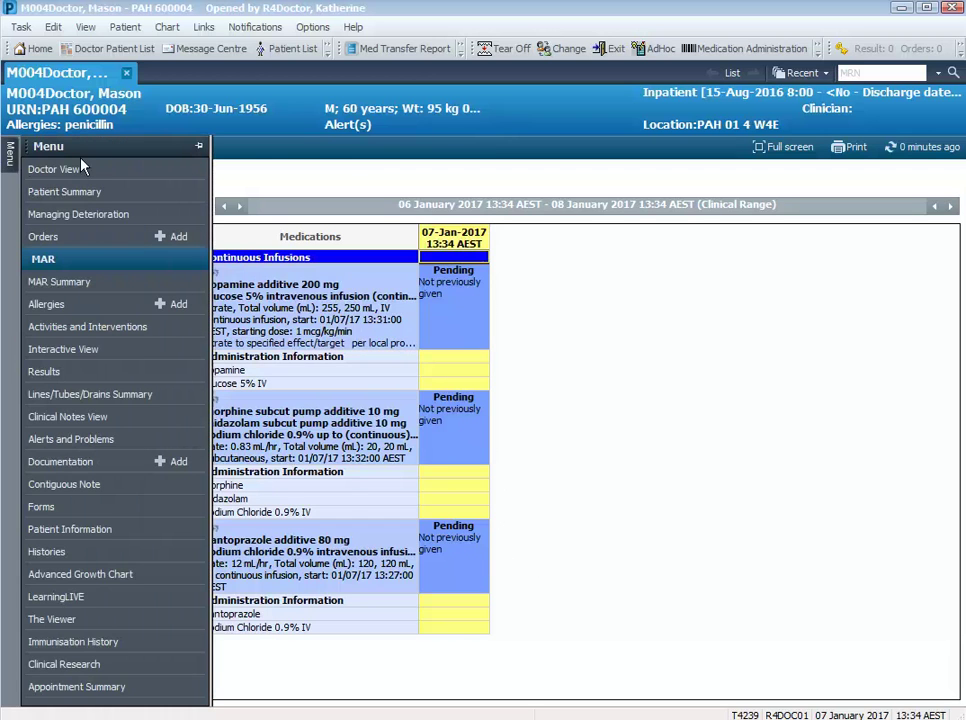
pyautogui.click(201, 146)
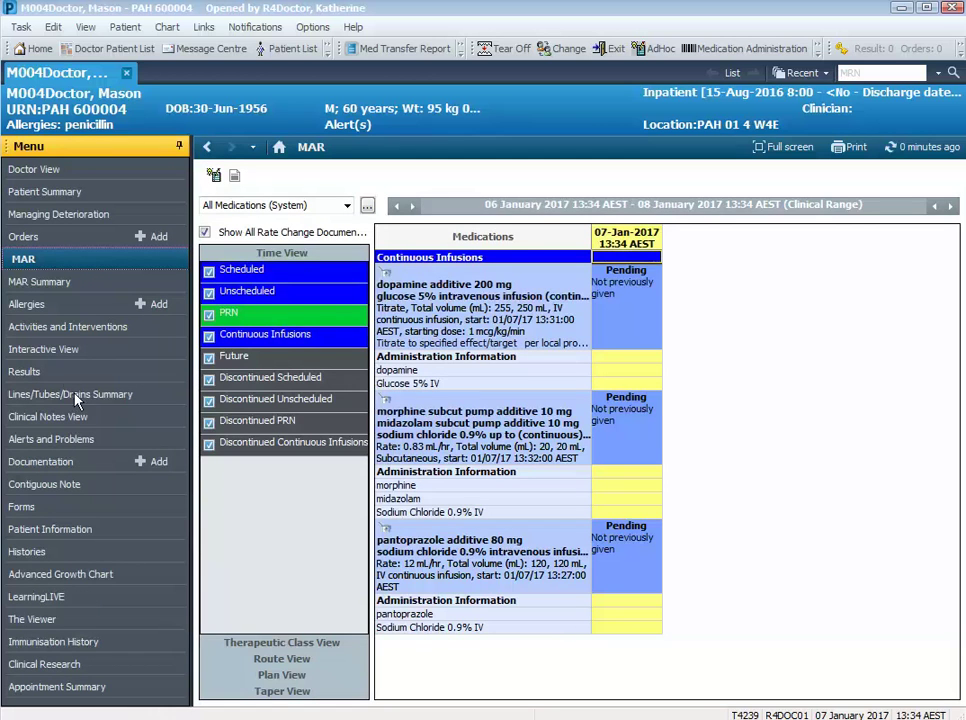
# - Show the Fluid Balance band of Interactive View, with the three continuous infusions under intake
pyautogui.click(57, 350)
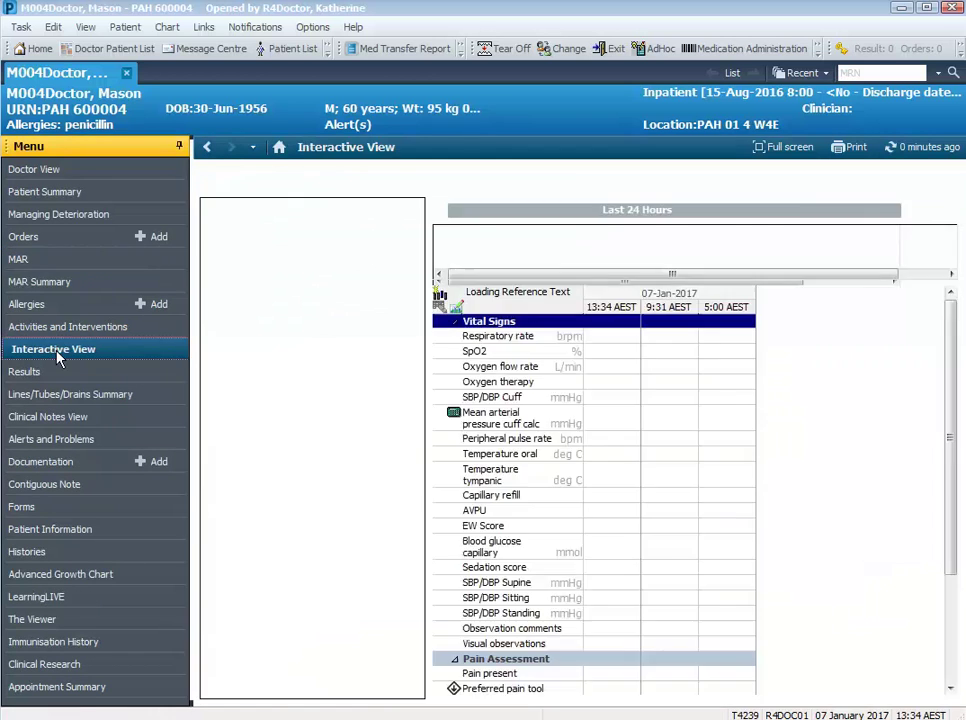
pyautogui.click(265, 598)
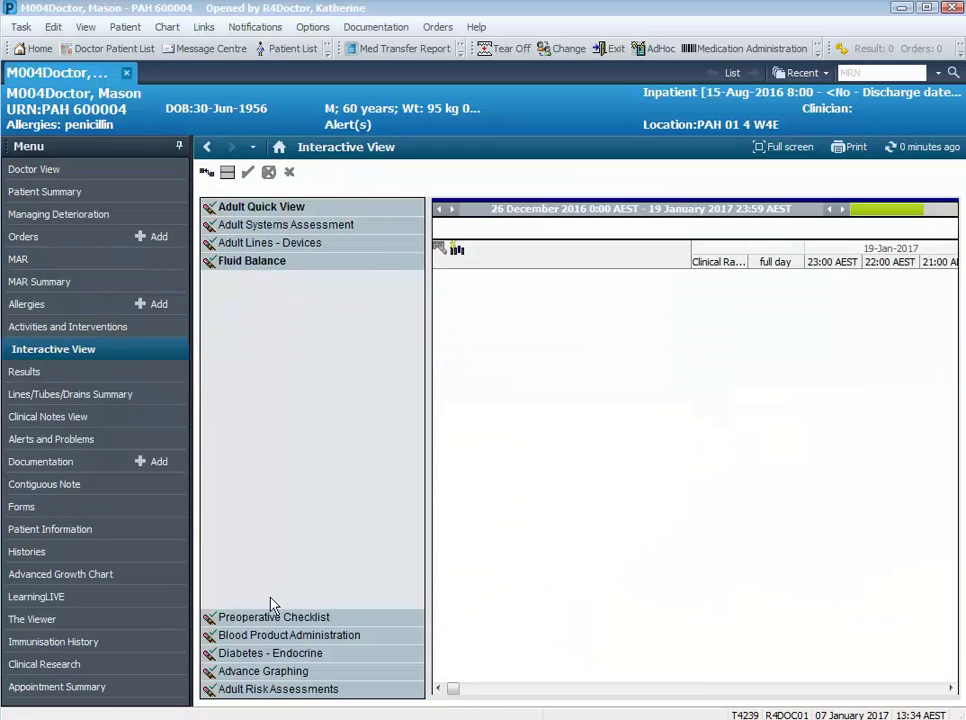